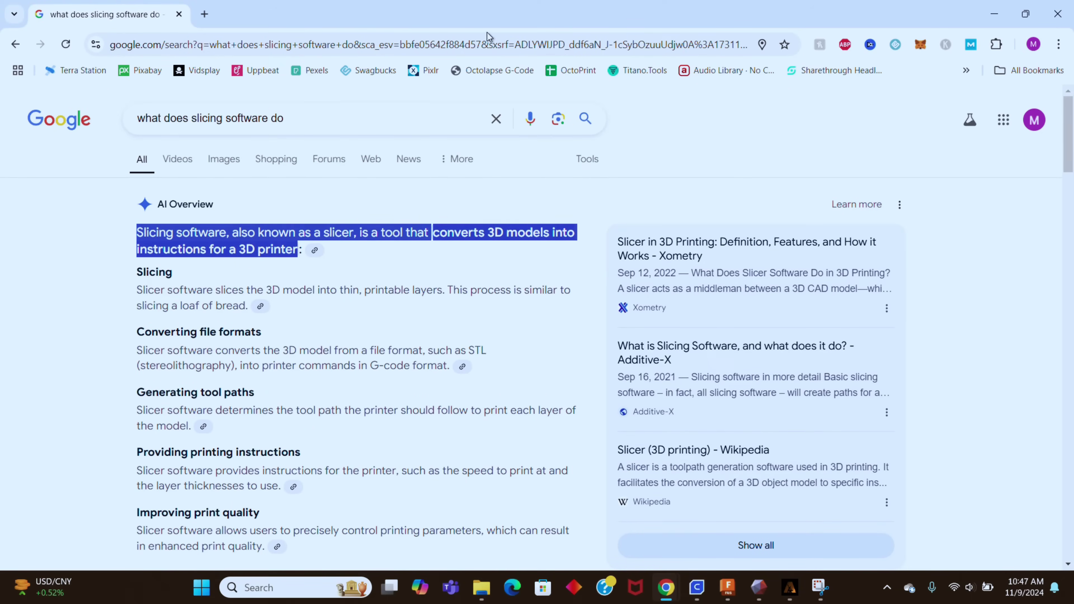
Highlight the Google result explaining what slicing software does
left_click_drag(139, 247, 515, 332)
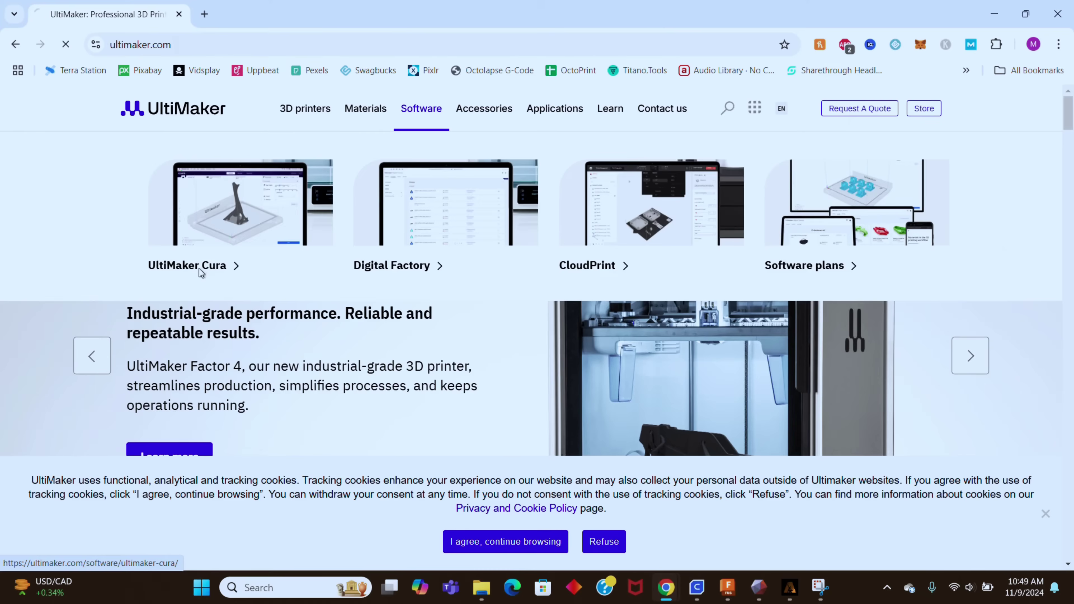
Open the UltiMaker Cura product page and jump to its Downloads section
left_click(199, 268)
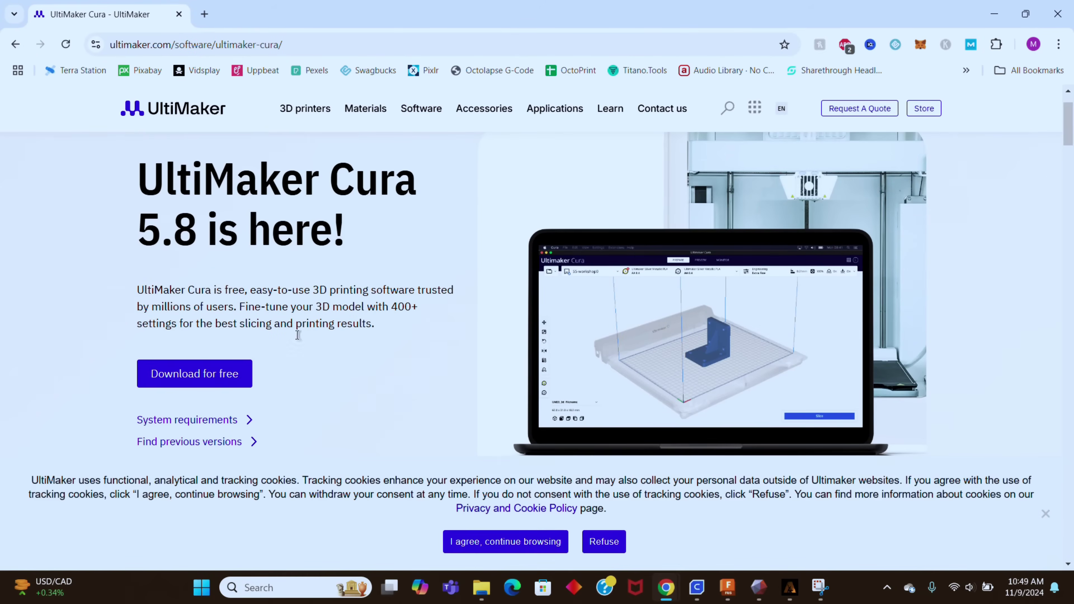
left_click(238, 381)
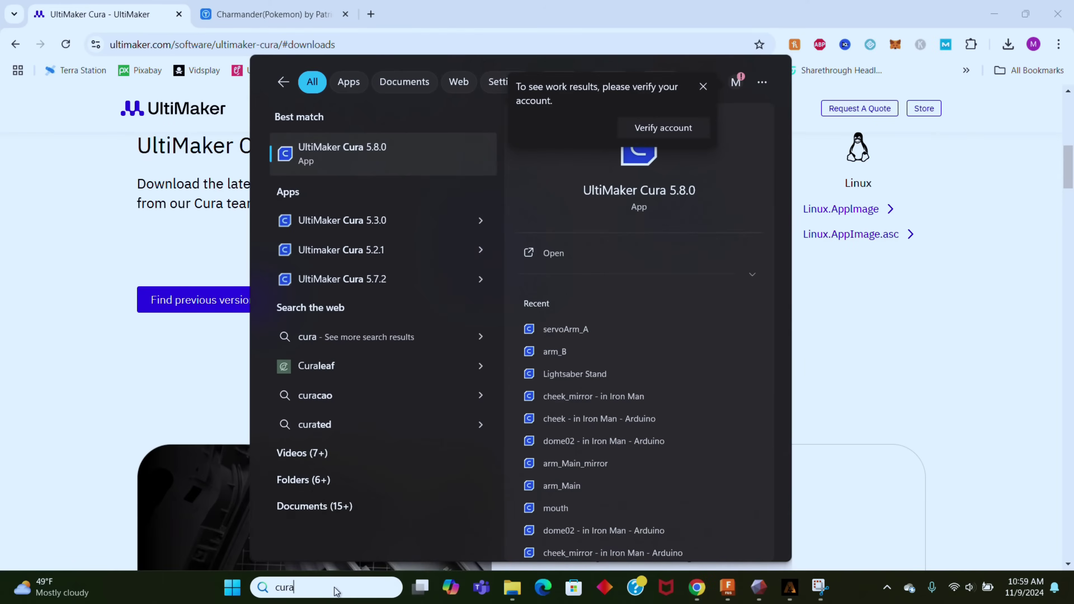
Launch Cura 5.8.0 and add a non-networked Creality Ender-5 Plus with default machine settings
left_click(372, 156)
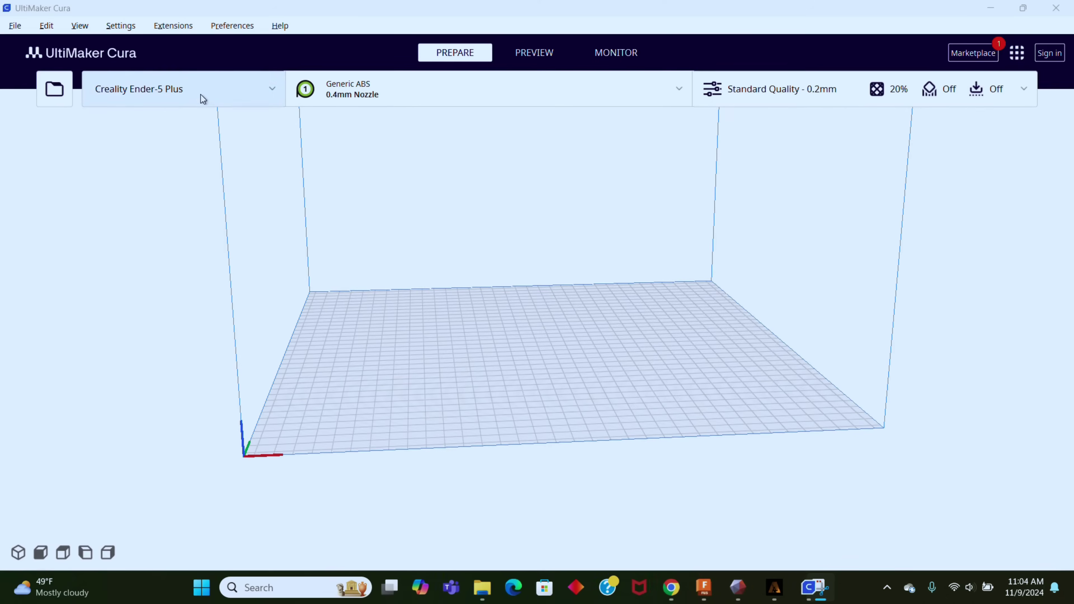
left_click(196, 92)
left_click(134, 183)
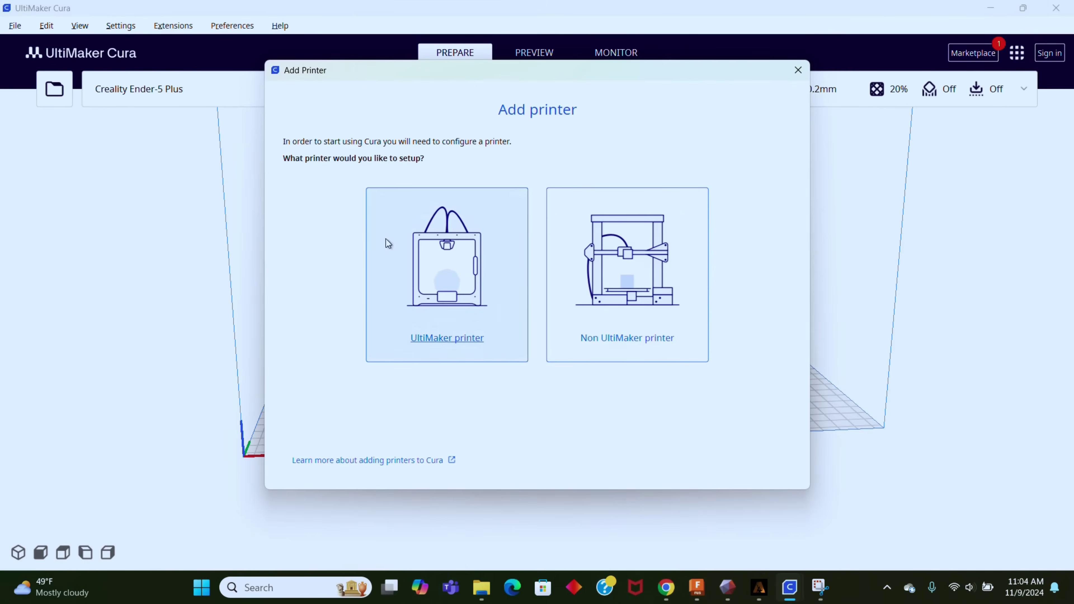
left_click(645, 280)
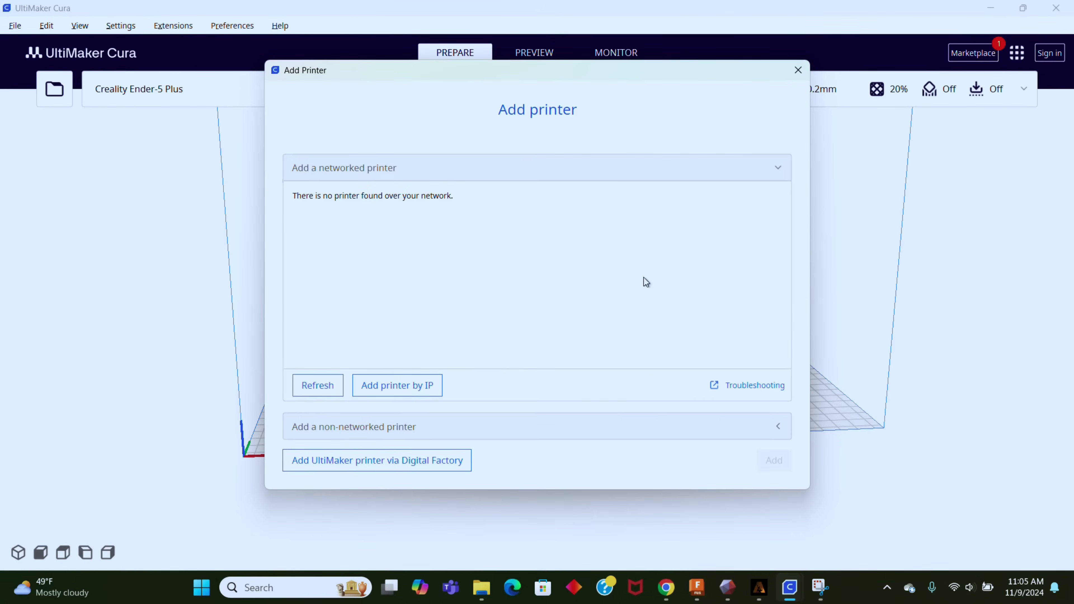
left_click(427, 428)
scroll(312, 317, "down", 5)
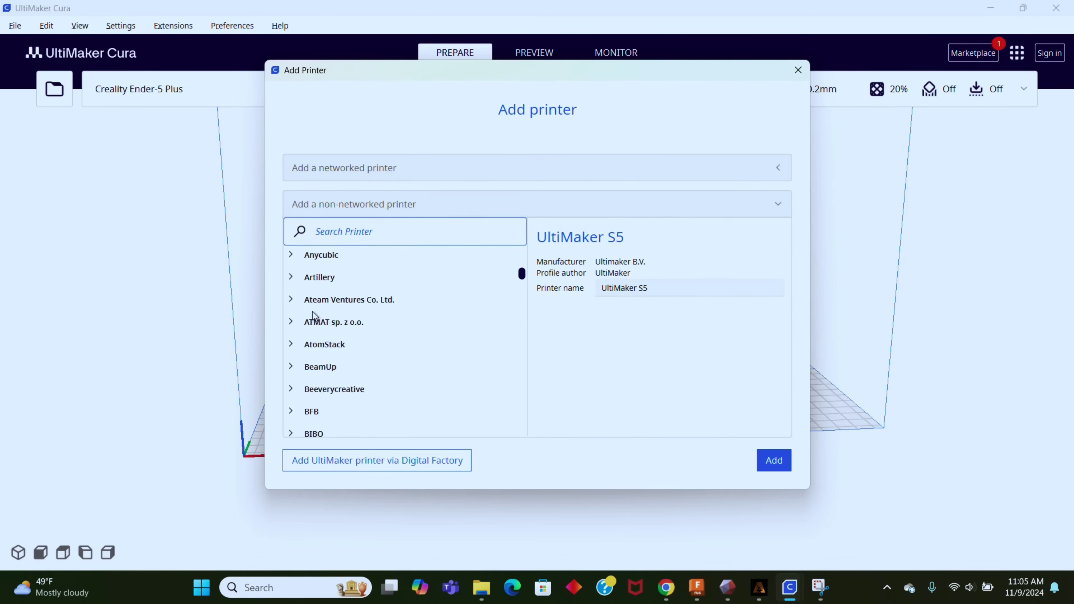
scroll(312, 311, "down", 5)
left_click(309, 369)
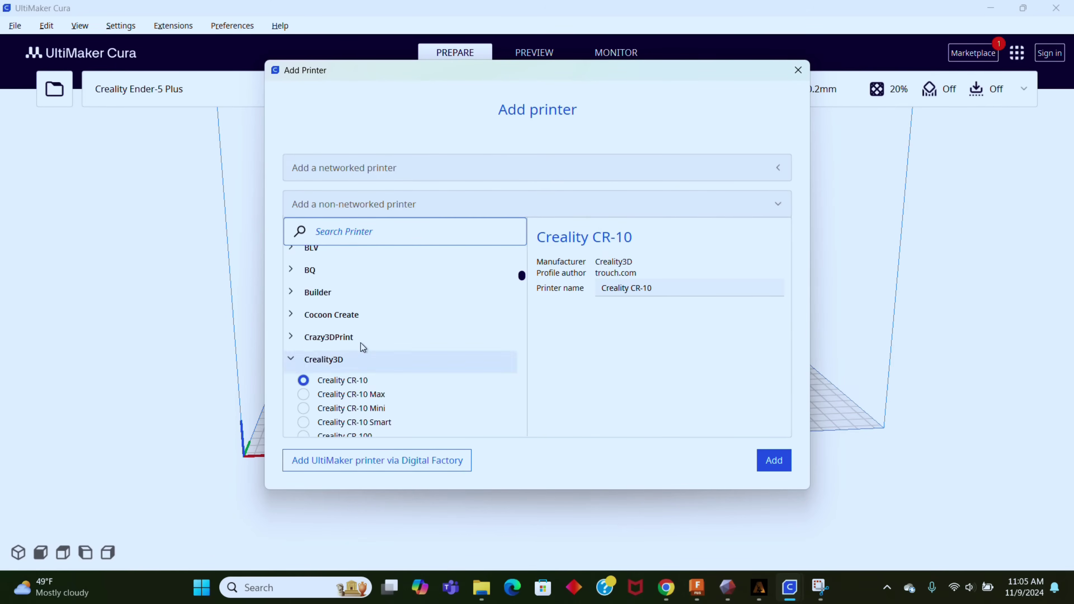
scroll(363, 346, "down", 5)
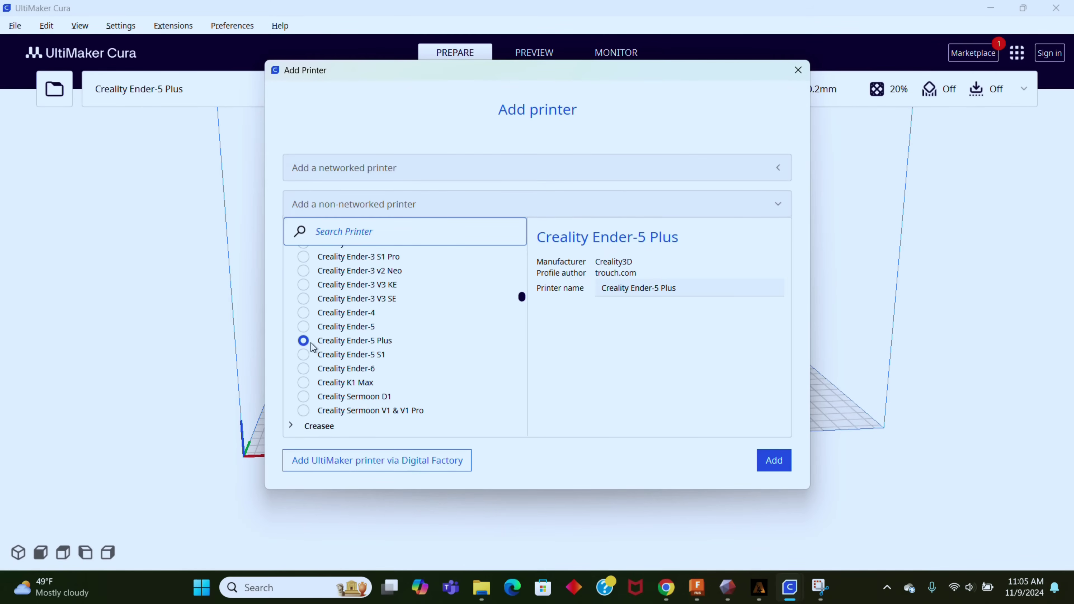
left_click(774, 461)
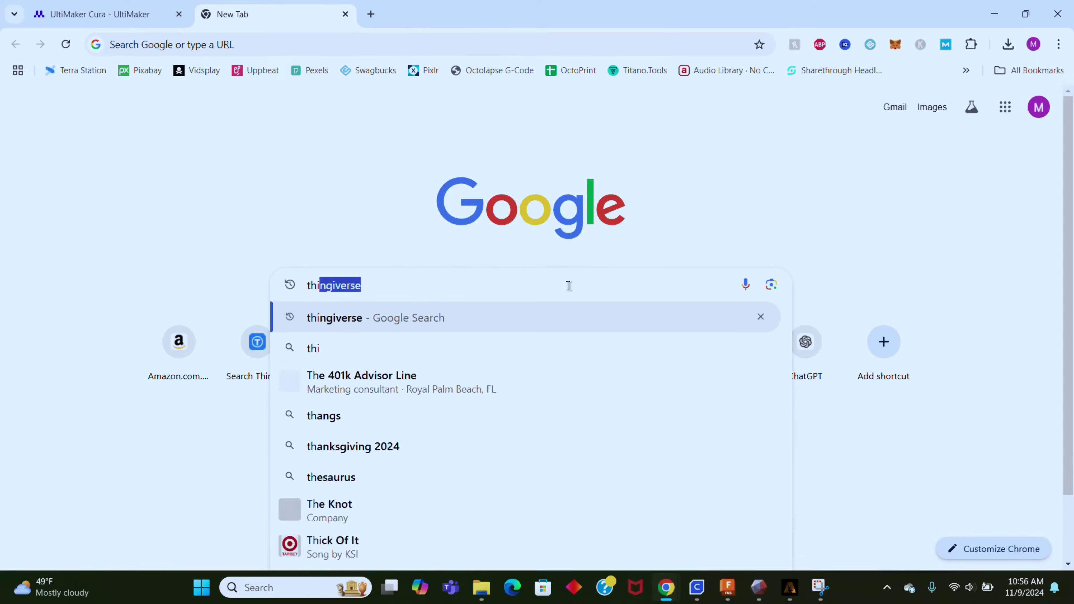
Search Google for 'thingiverse' and open the Charmander(Pokemon) model's Files tab listing Charmander.stl
type("ngiverse")
key("Return")
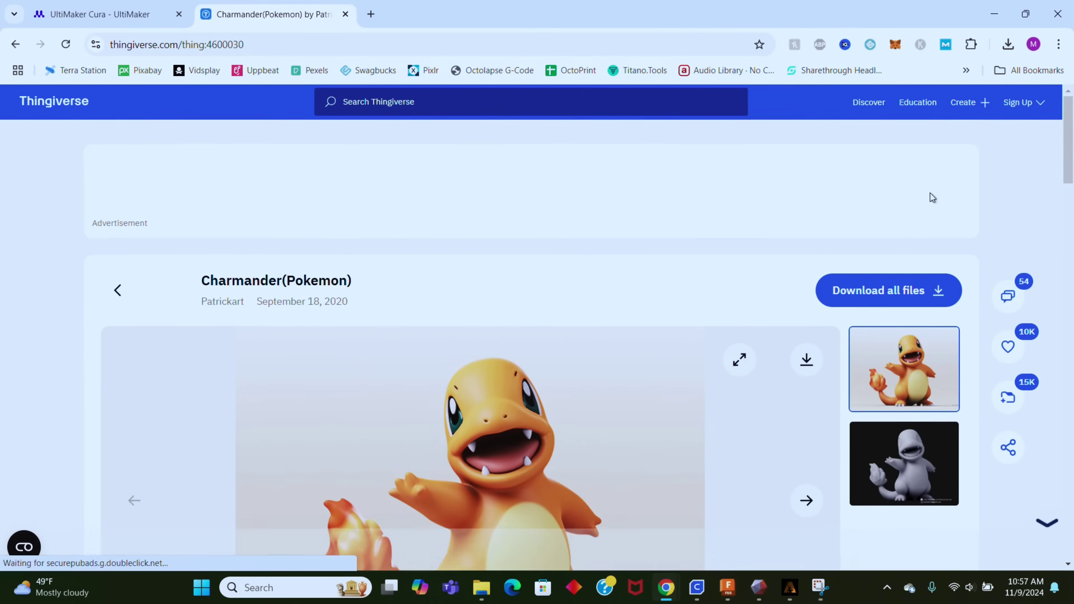
left_click(887, 290)
scroll(489, 359, "down", 5)
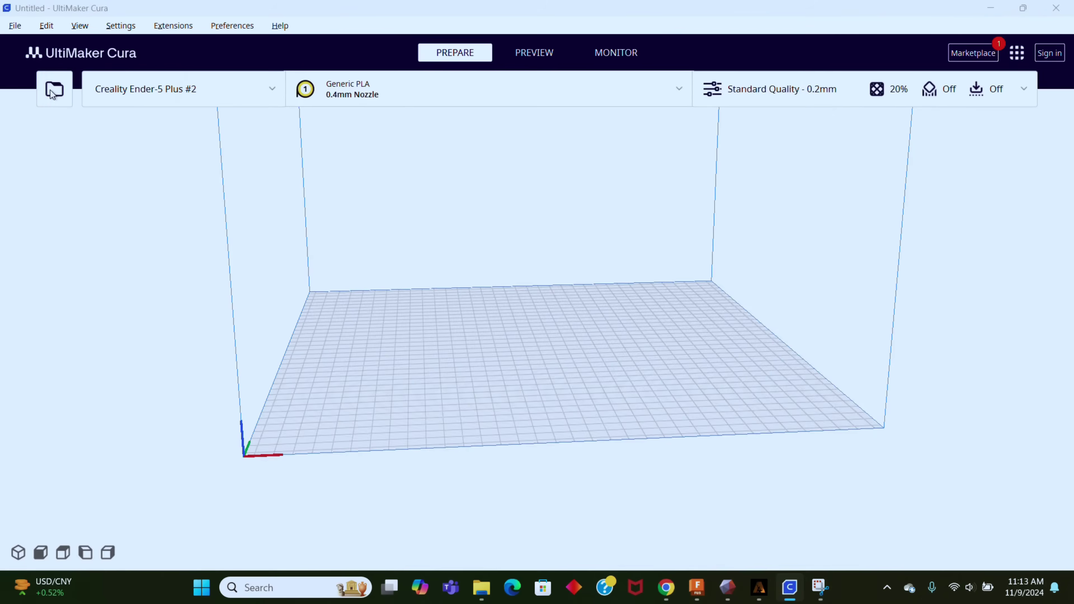
Open the downloaded Charmander file onto the Ender-5 Plus build plate
left_click(54, 89)
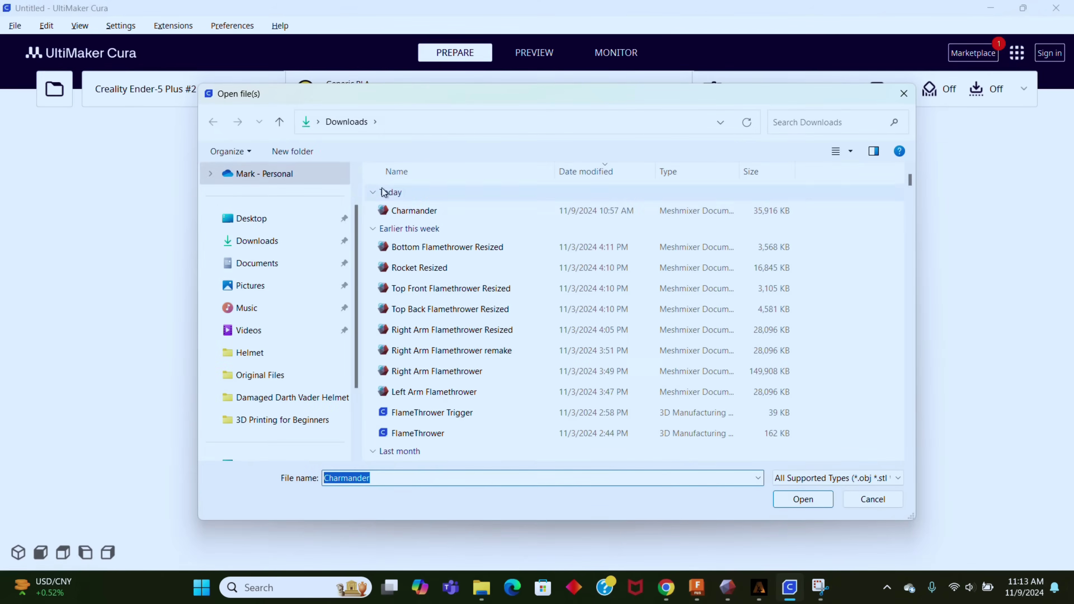
left_click(422, 210)
left_click(795, 500)
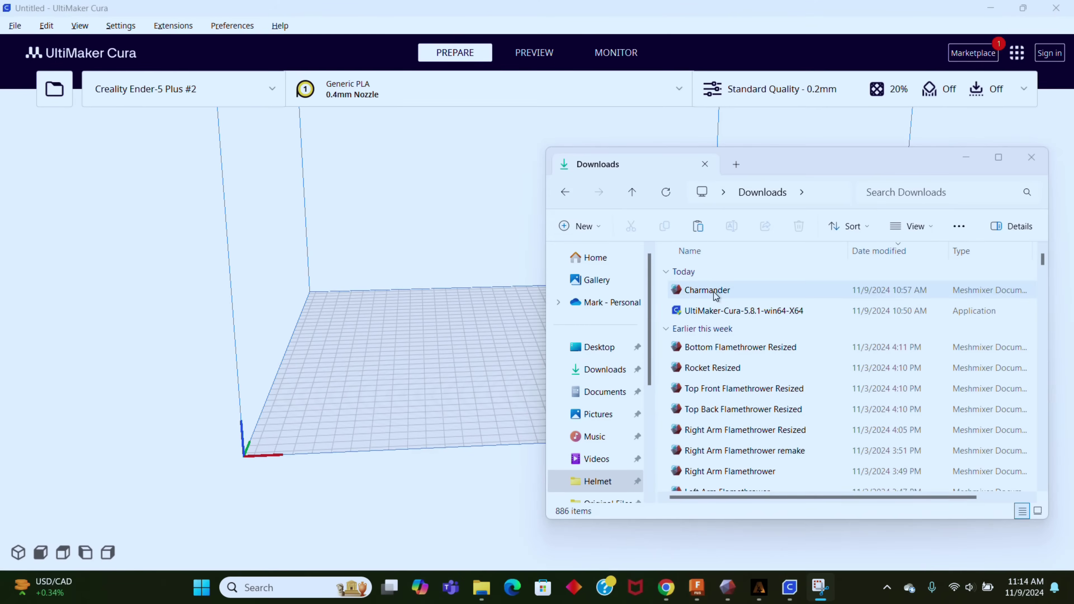
left_click_drag(714, 294, 639, 299)
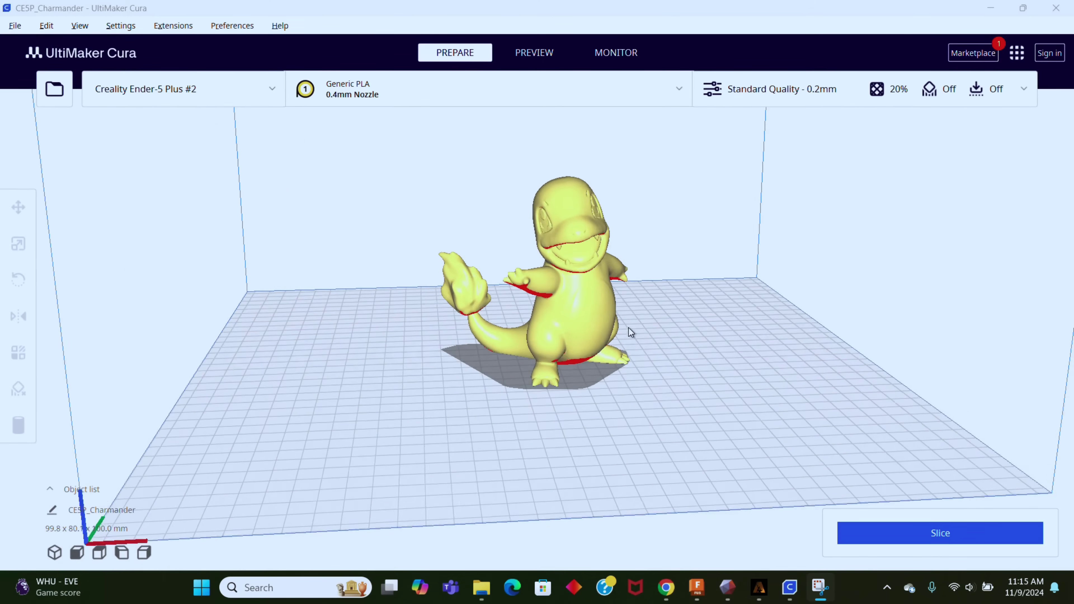
Orbit, pan and zoom the view to inspect Charmander from the sides and back
key("Right")
key("Right")
key("Right")
key("Right")
key("Right")
key("Right")
key("Right")
key("Left")
key("Left")
key("Left")
key("Left")
key("Left")
key("Left")
key("Left")
key("Left")
key("Right")
key("Right")
key("Right")
key("Right")
key("Right")
key("Right")
key("Right")
key("Right")
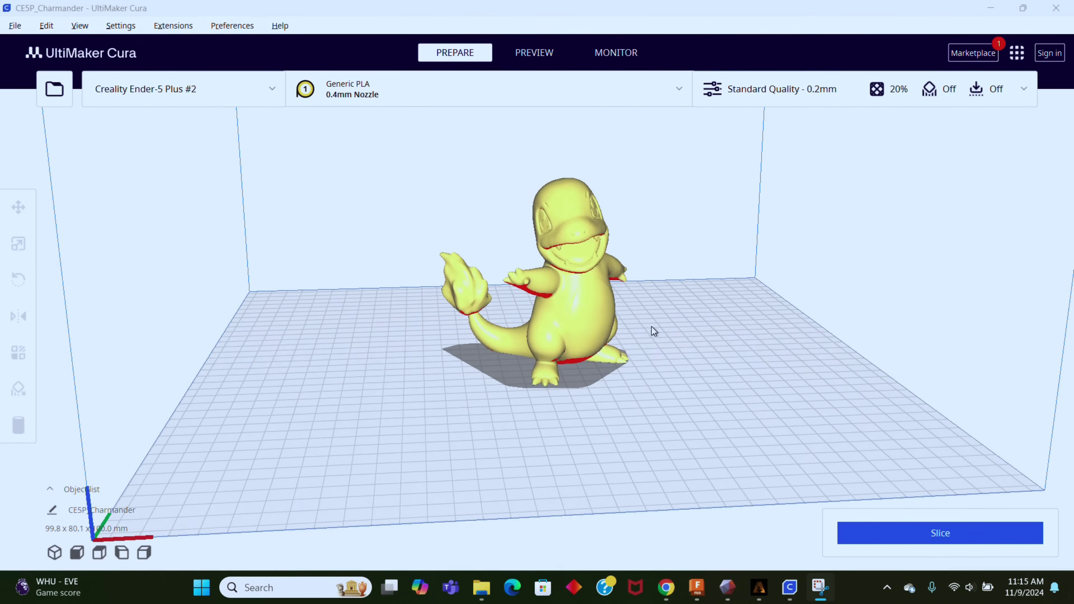
mouse_move(704, 319)
right_mouse_down()
mouse_move(973, 311)
mouse_move(690, 312)
right_mouse_up()
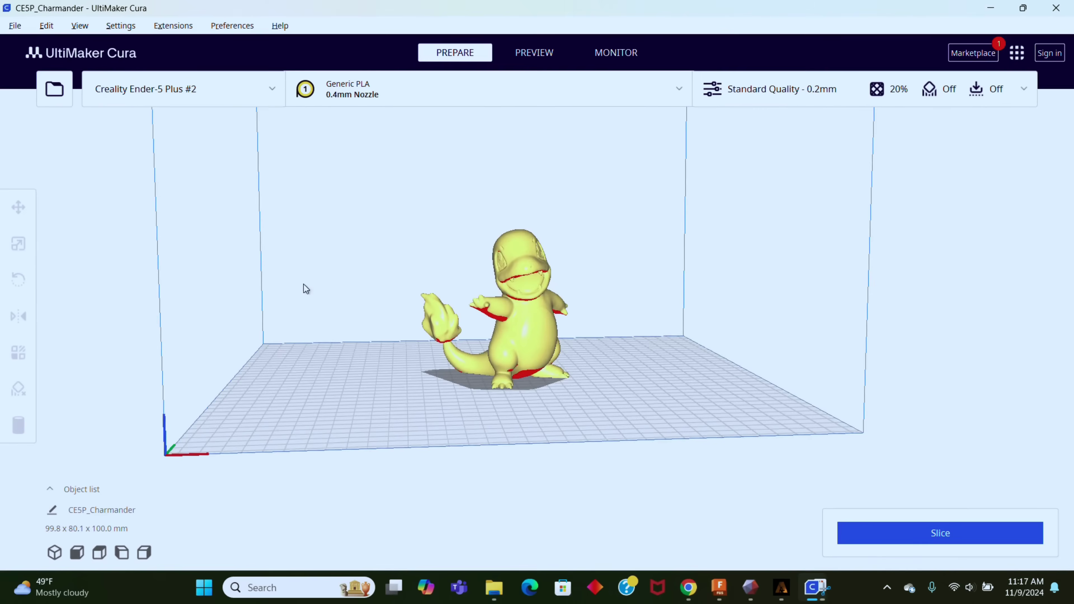
right_click_drag(305, 288, 513, 293)
middle_click_drag(512, 293, 185, 168)
scroll(210, 372, "up", 5)
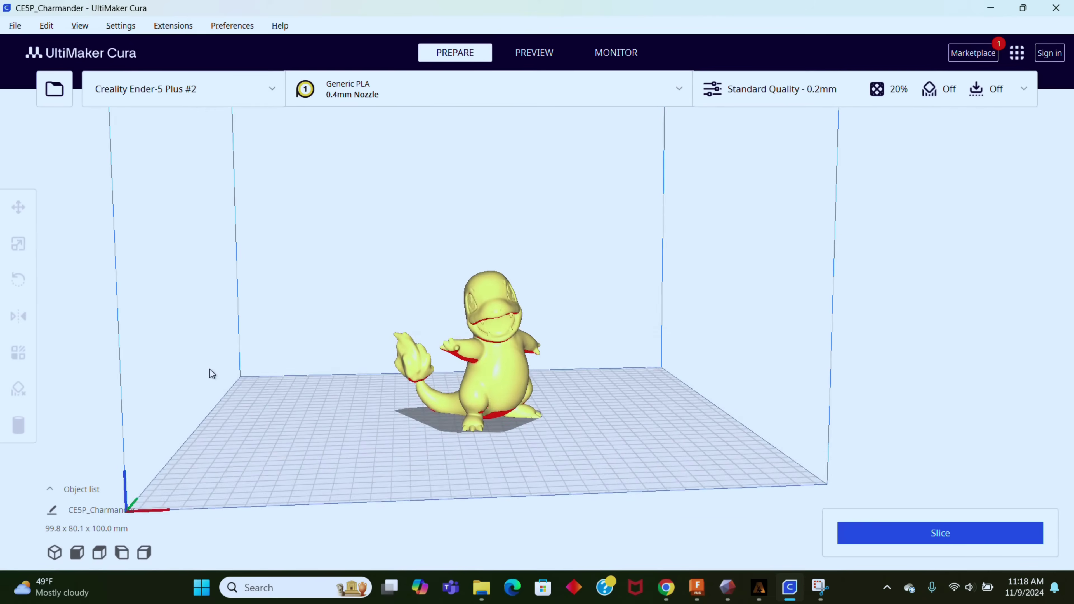
Move the Charmander to X 6.205 and Y -29.196, lifting it about 19 mm
left_click(552, 295)
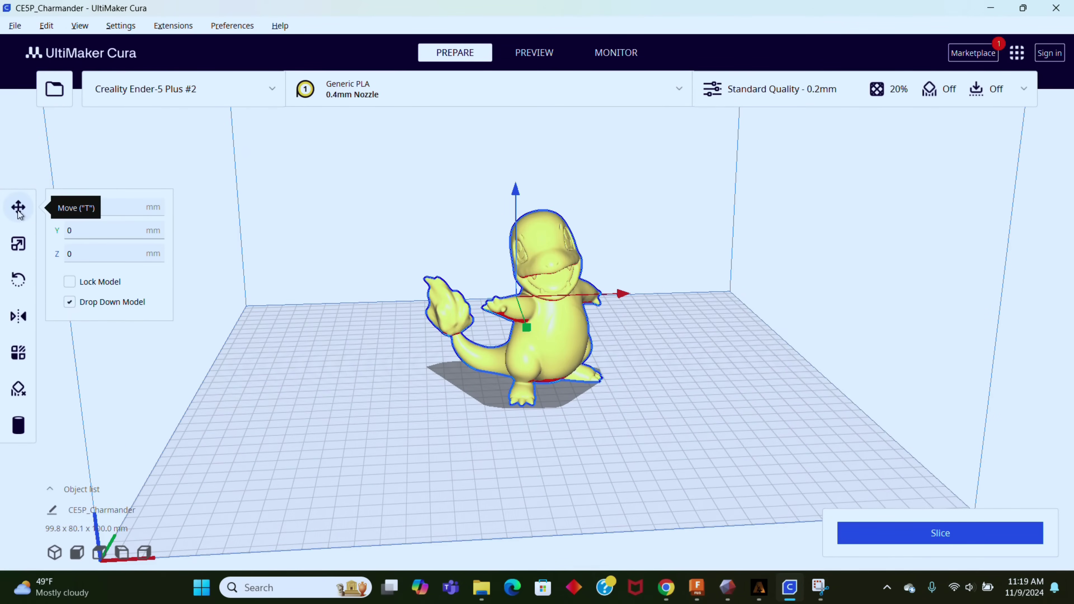
mouse_move(625, 297)
left_mouse_down()
mouse_move(746, 293)
mouse_move(462, 300)
mouse_move(597, 307)
mouse_move(630, 296)
left_mouse_up()
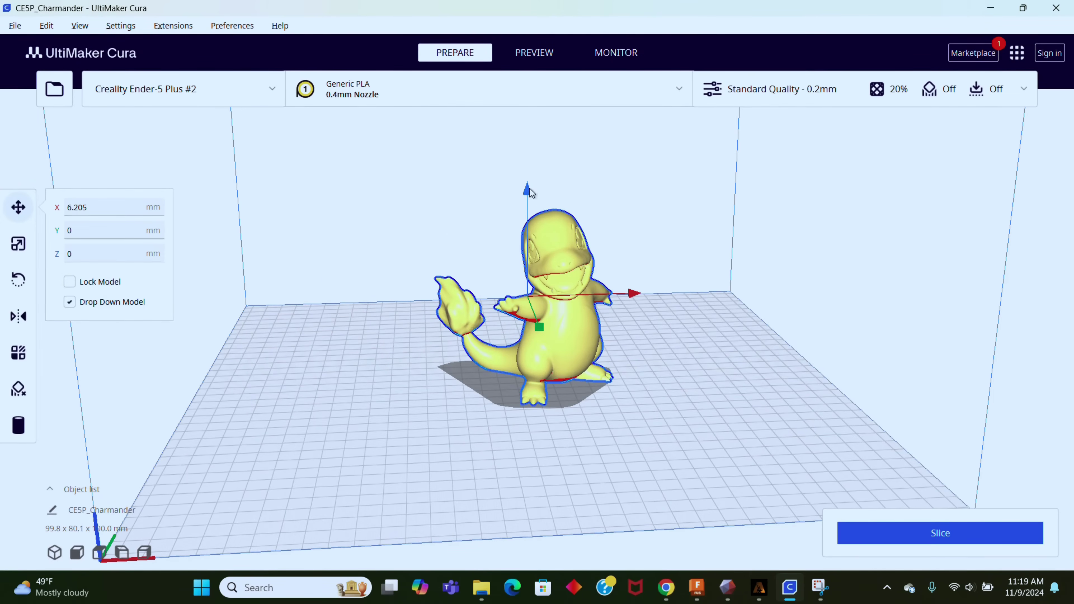
left_click_drag(530, 193, 532, 162)
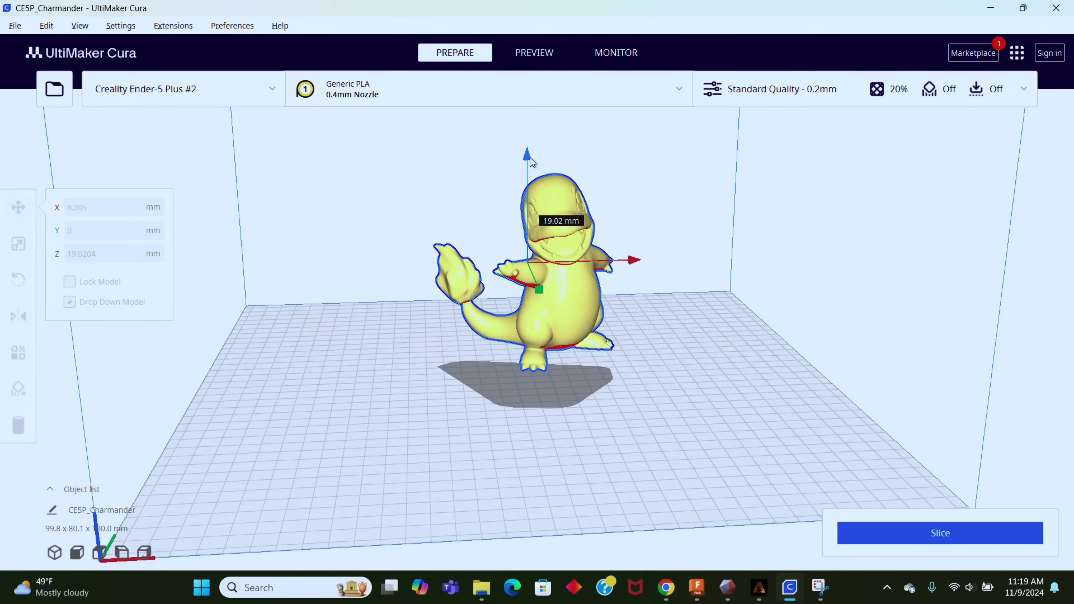
mouse_move(540, 330)
left_mouse_down()
mouse_move(574, 373)
mouse_move(533, 323)
left_mouse_up()
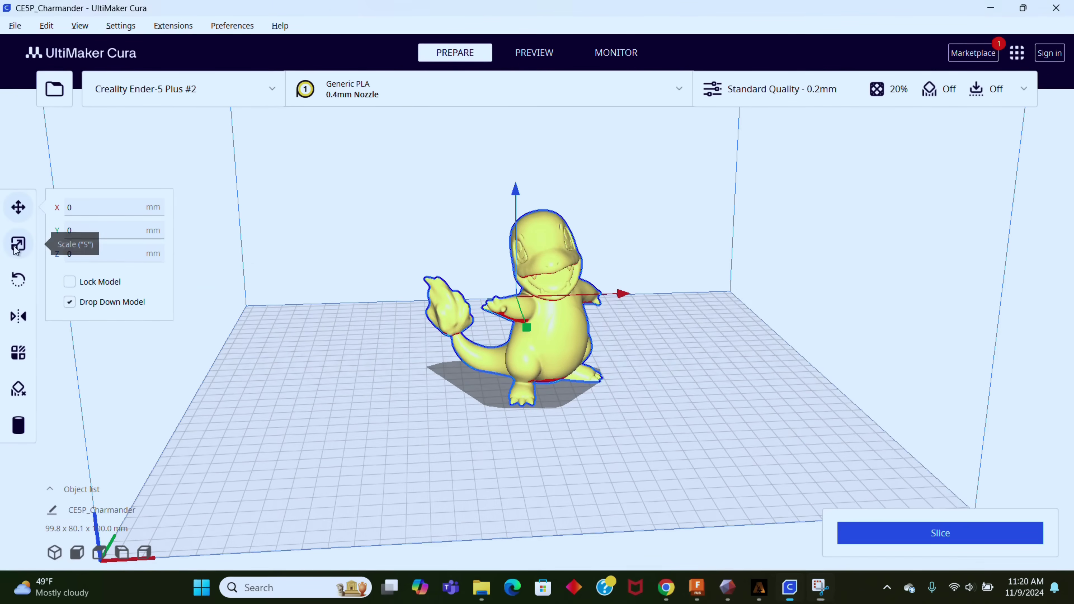
Try scaling the Charmander to about 190% and 147%, reset to 100%, then enter 150% on X
left_click(17, 244)
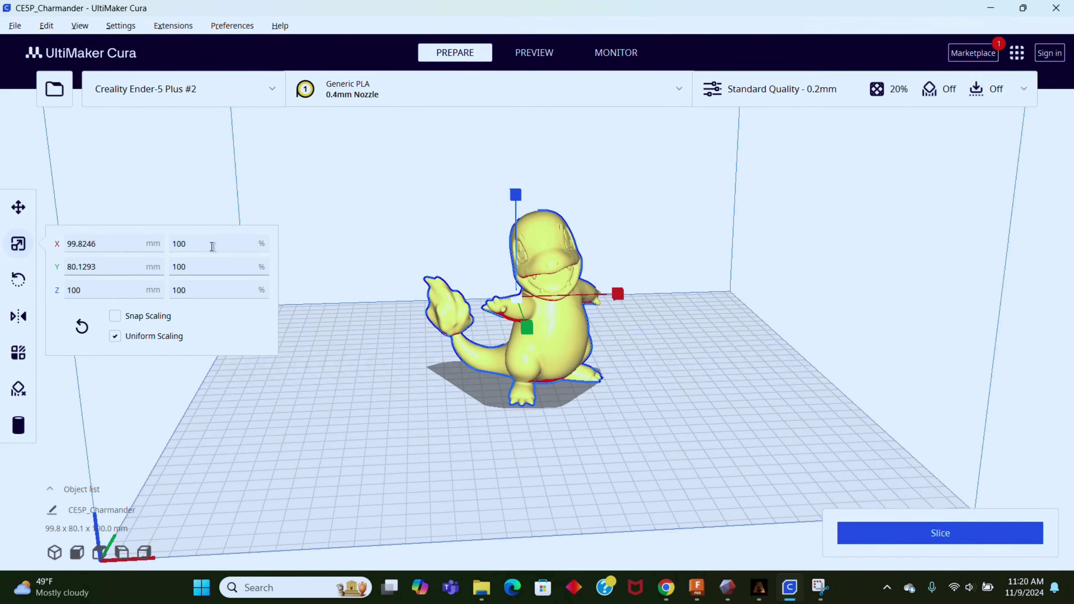
left_click_drag(624, 293, 704, 279)
left_click_drag(618, 214, 507, 263)
left_click(81, 326)
type("0")
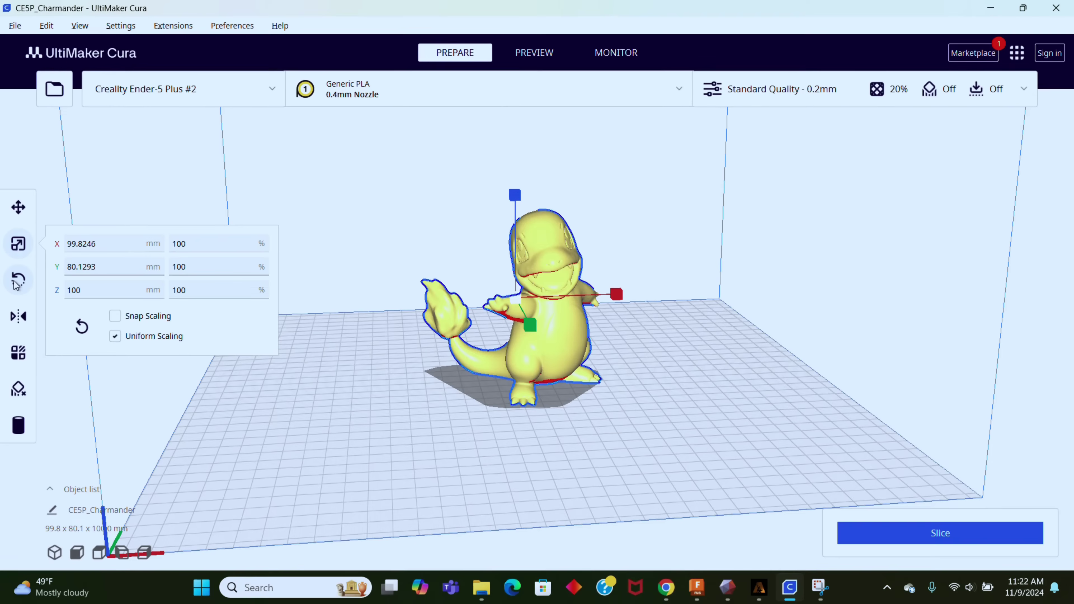
left_click(18, 280)
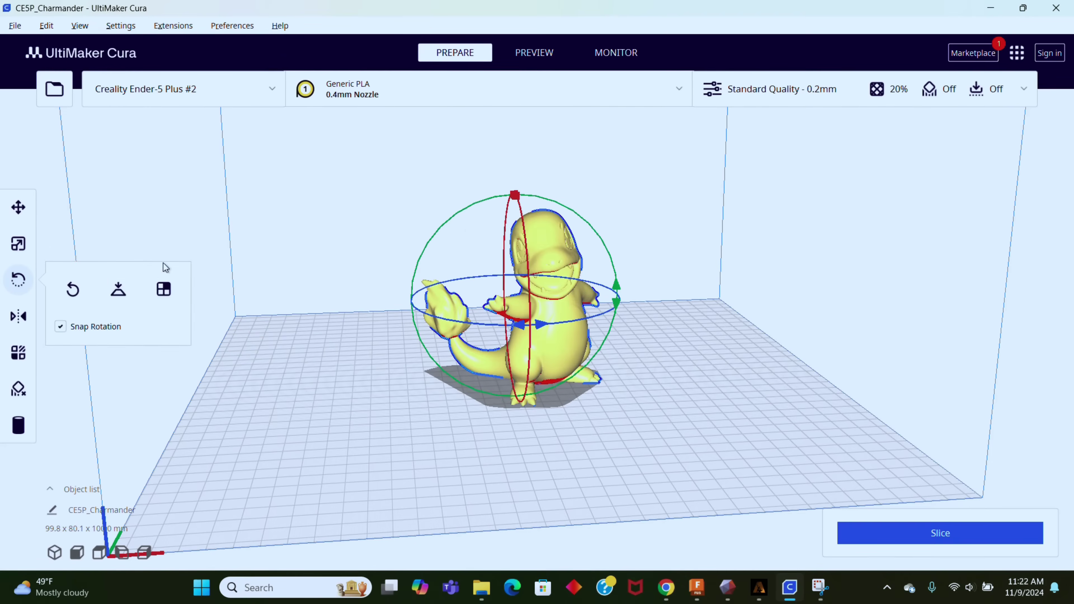
left_click_drag(618, 291, 440, 357)
left_click_drag(550, 327, 310, 317)
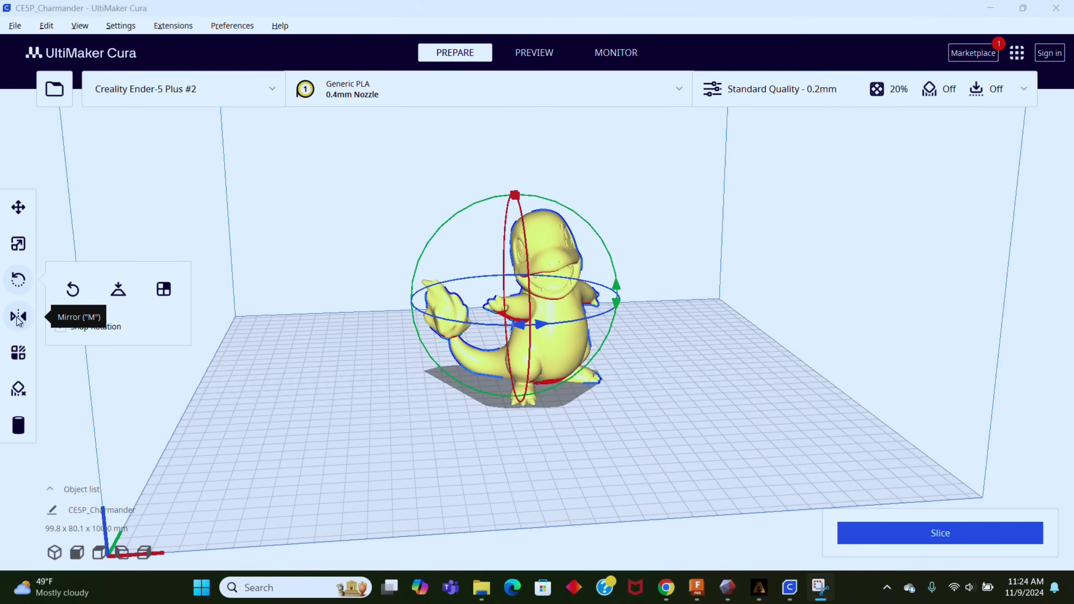
left_click(18, 318)
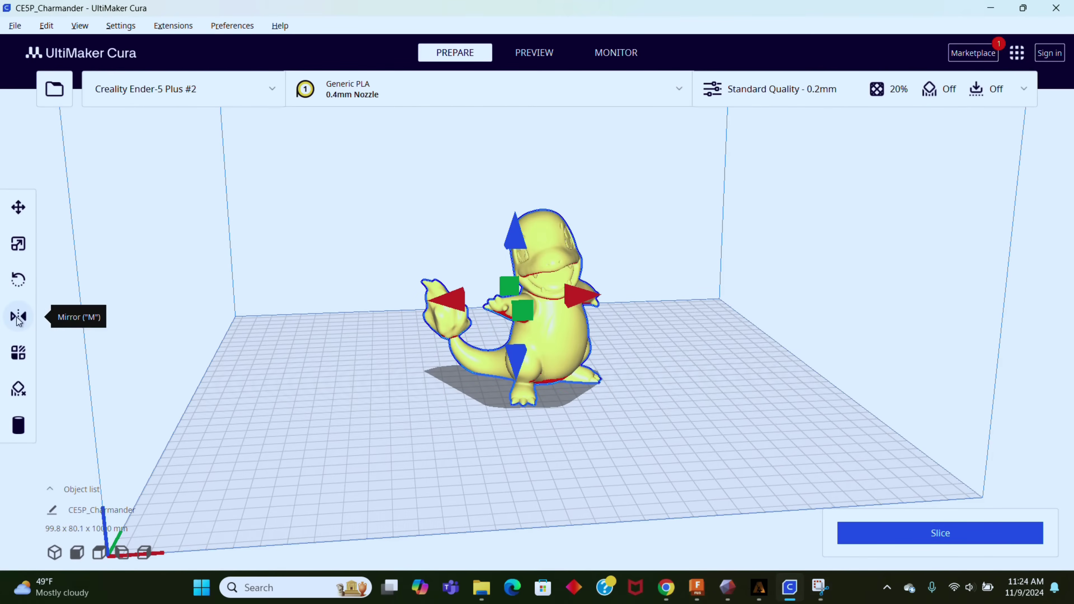
left_click(587, 296)
left_click(454, 306)
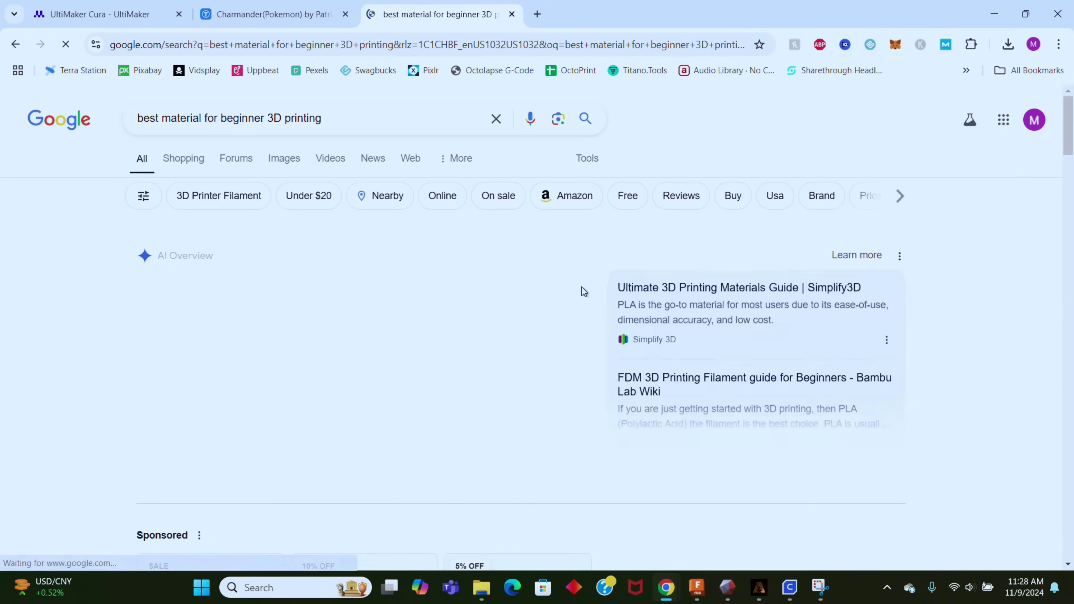
left_click_drag(139, 282, 581, 298)
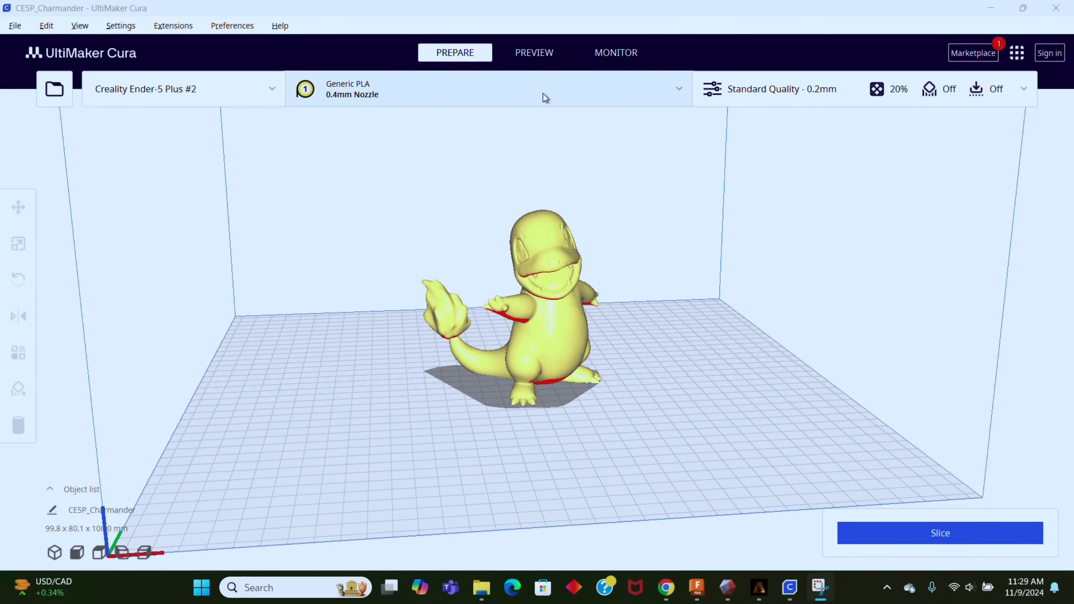
Browse the material brands and keep Generic PLA with the 0.4mm nozzle
left_click(543, 93)
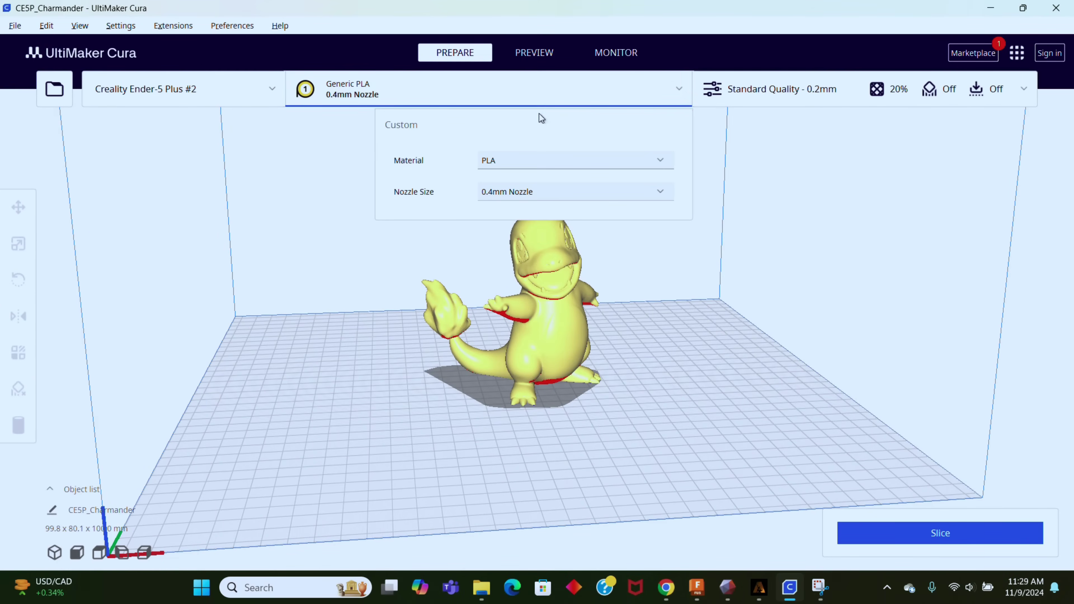
left_click(550, 163)
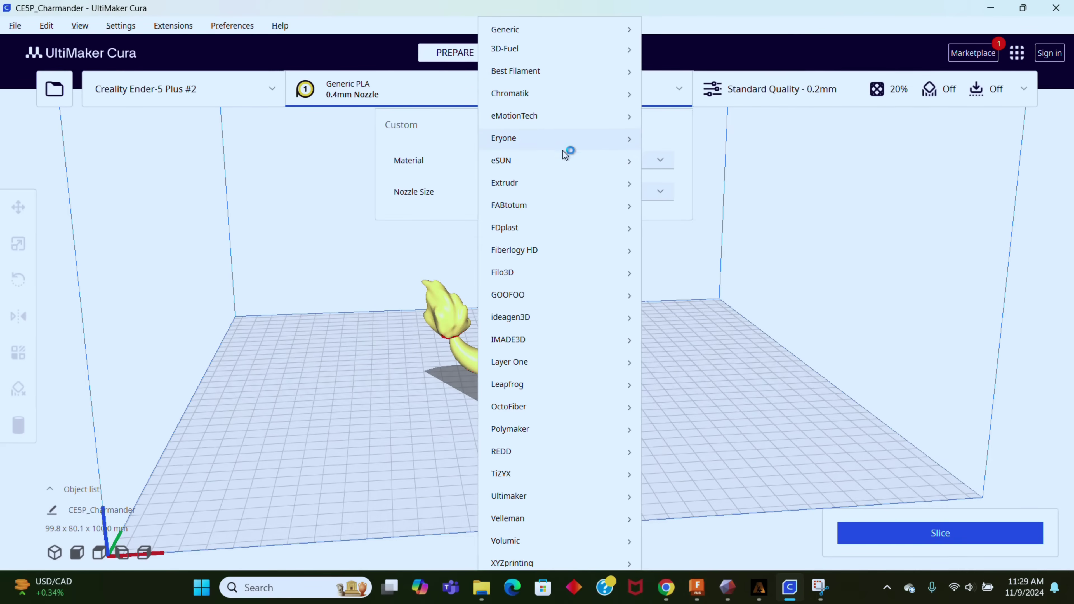
scroll(563, 155, "down", 3)
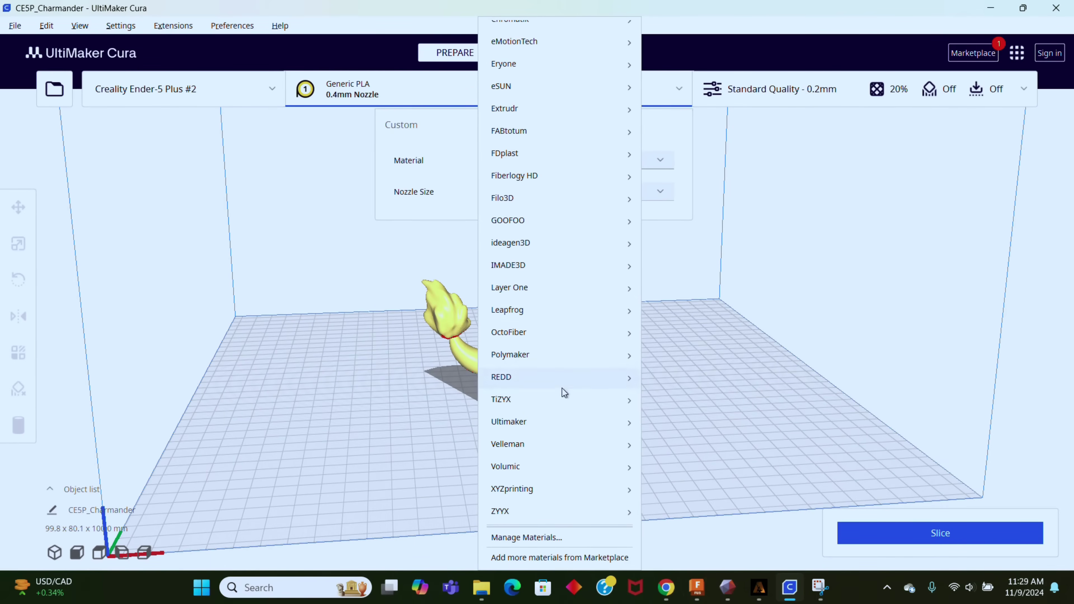
scroll(579, 444, "up", 3)
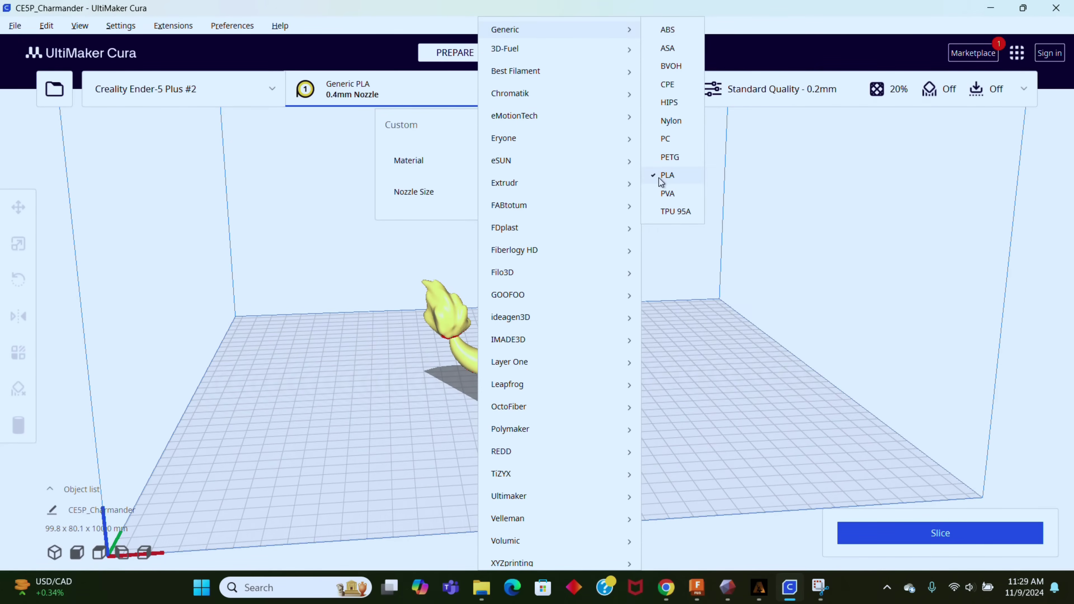
left_click(667, 175)
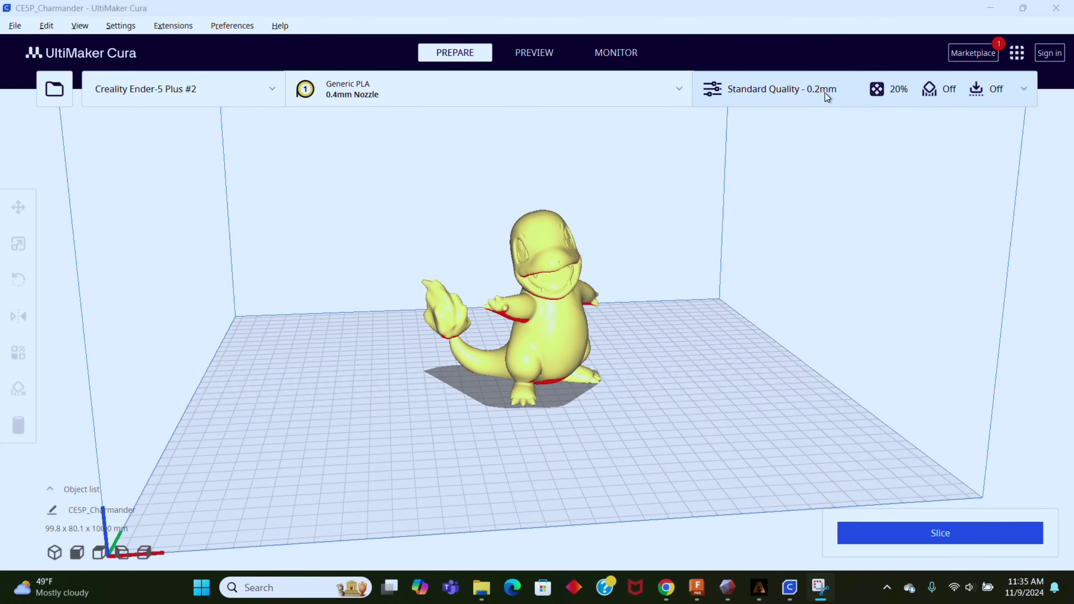
Open the Custom print settings and reselect the Standard Quality 0.2 mm profile
left_click(825, 93)
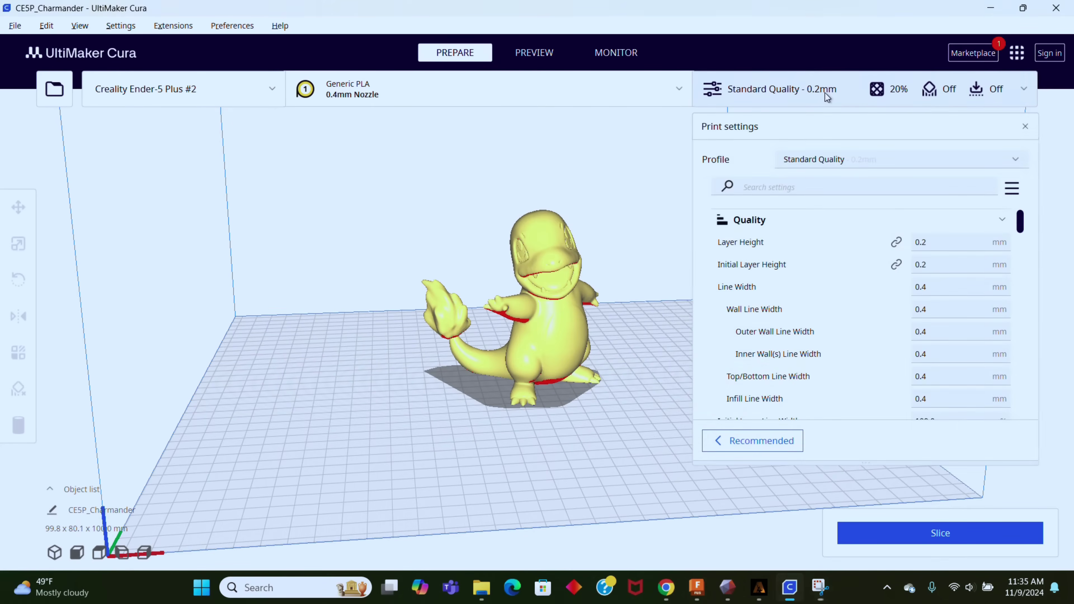
scroll(1023, 241, "down", 10)
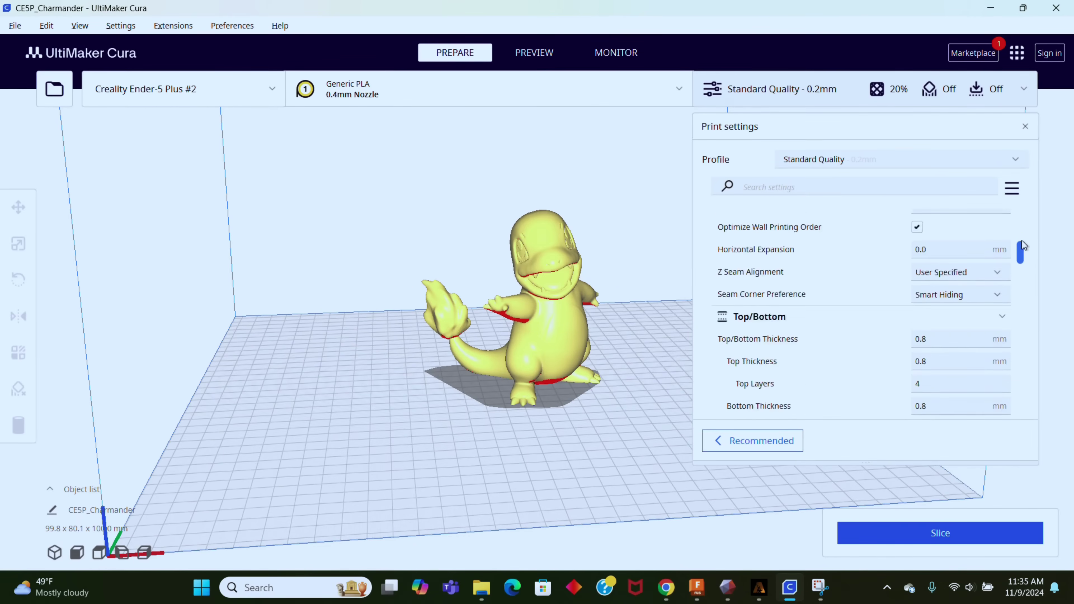
scroll(1019, 255, "down", 10)
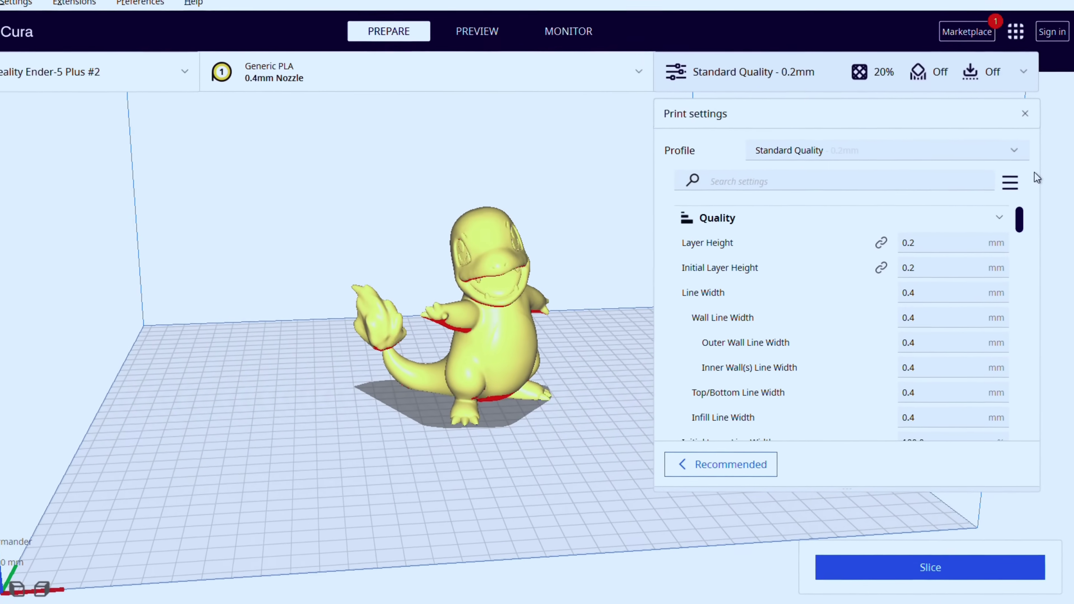
mouse_move(935, 243)
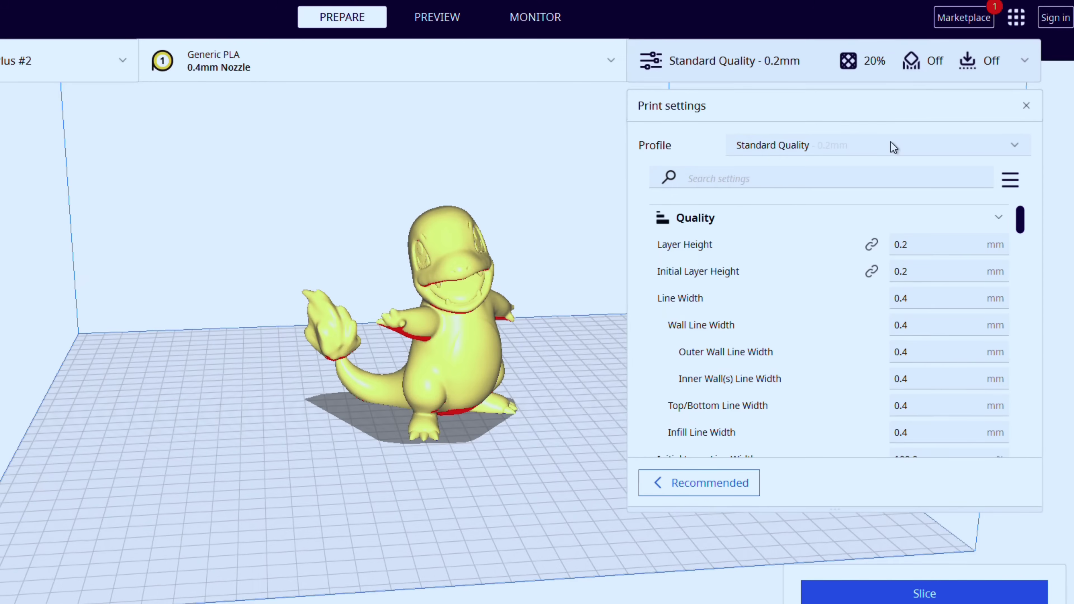
left_click(890, 146)
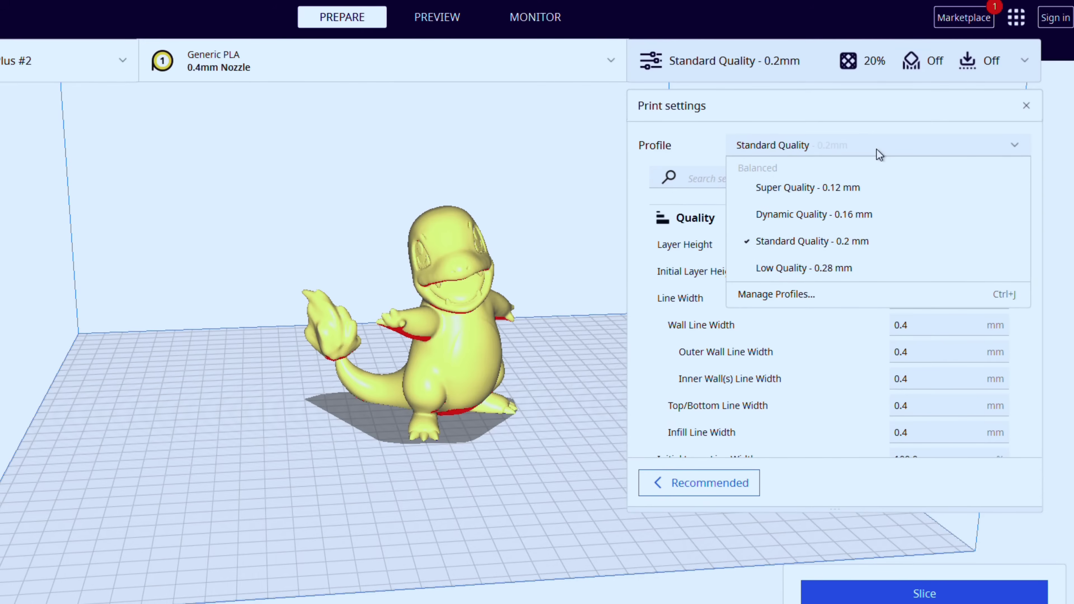
left_click(860, 242)
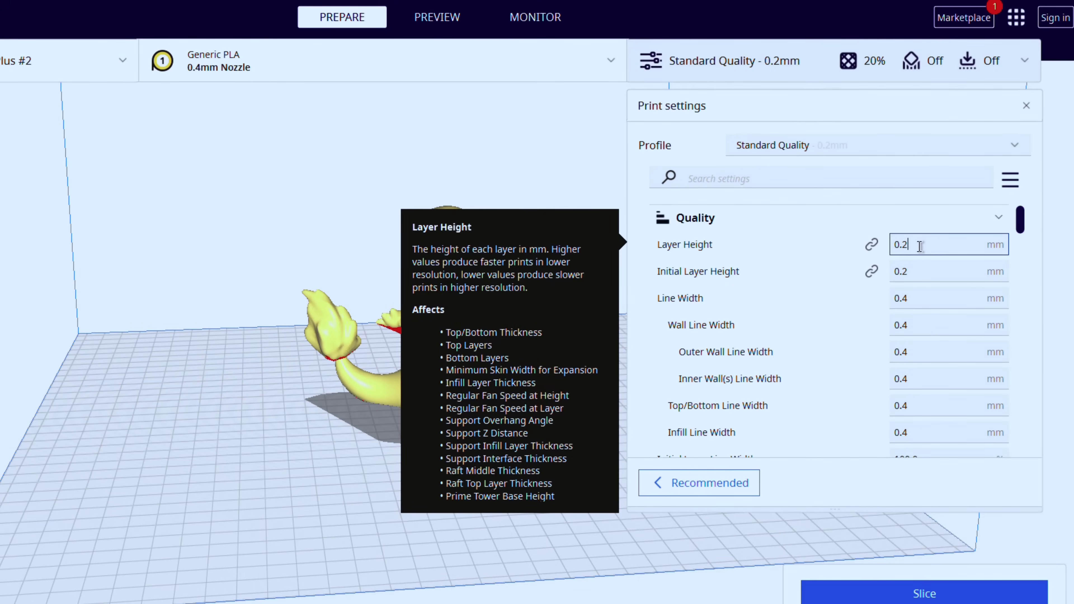
In the Infill section, enter 20% density and choose the Lines pattern
scroll(930, 252, "down", 8)
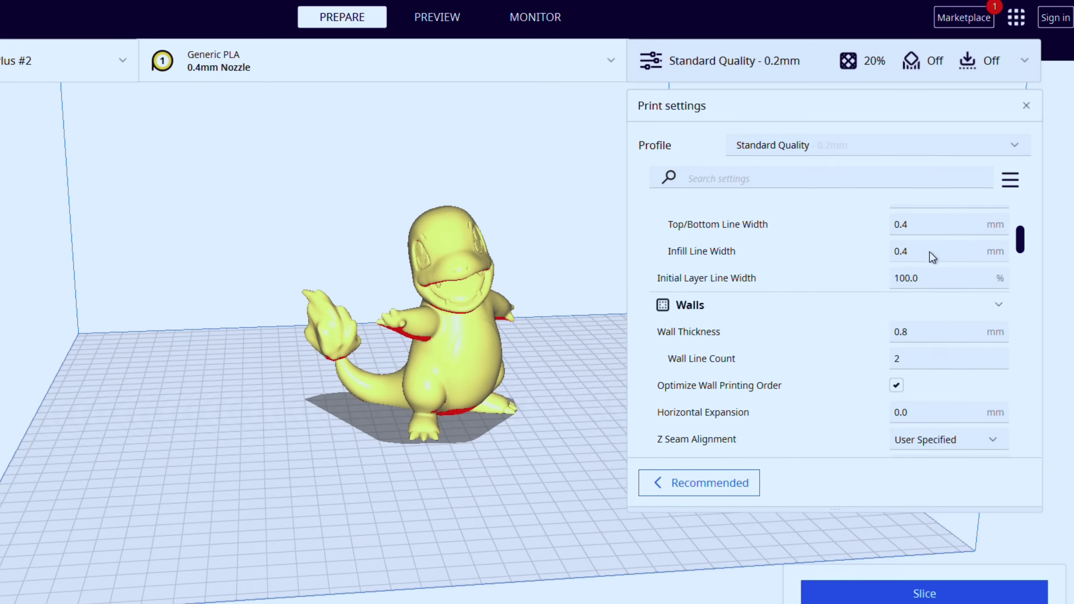
scroll(932, 251, "down", 10)
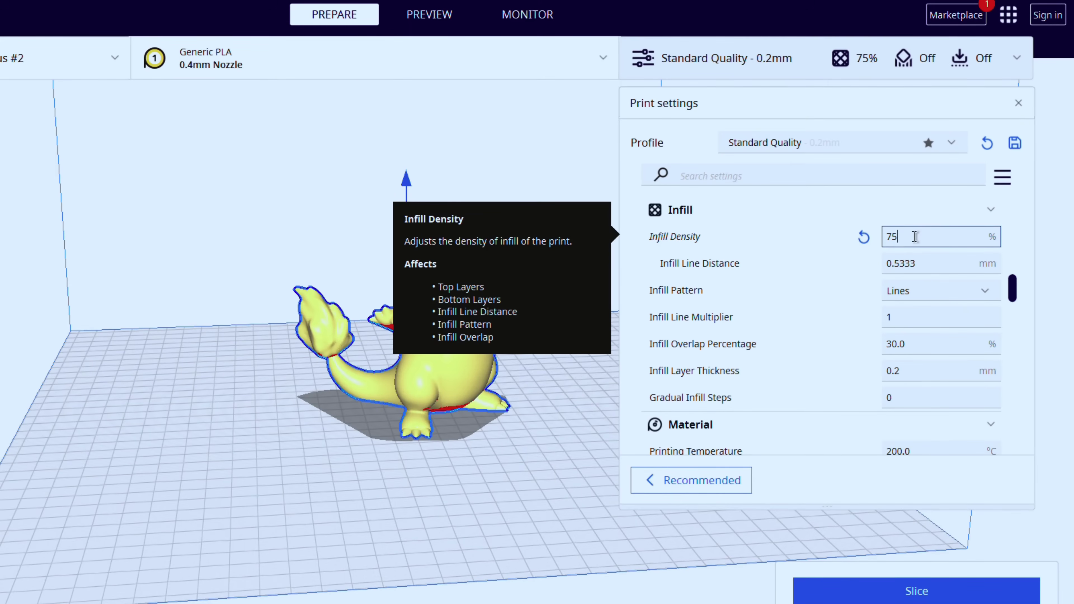
type("20")
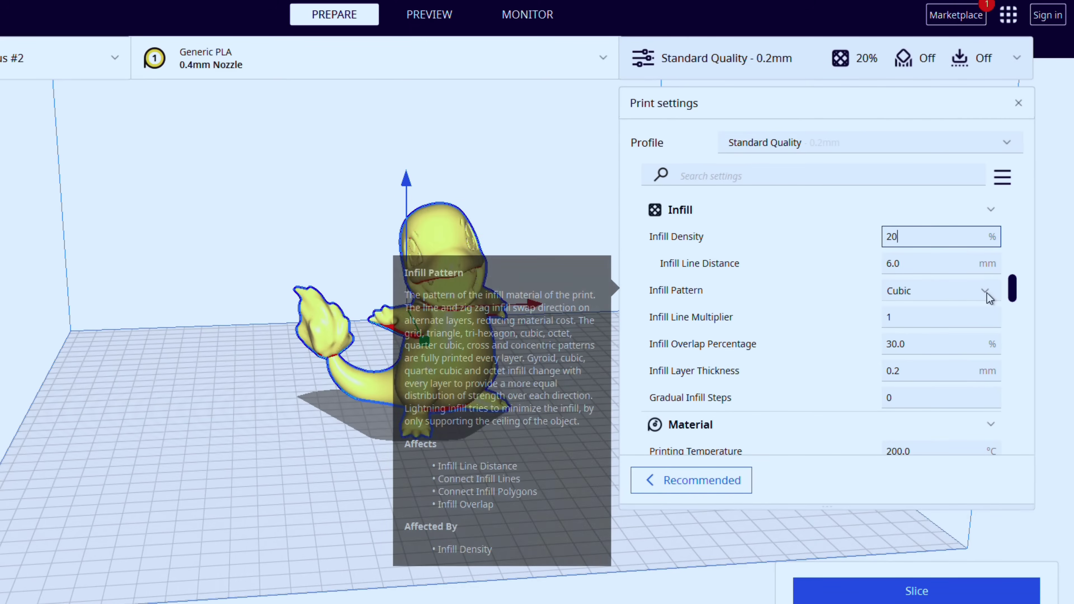
left_click(985, 292)
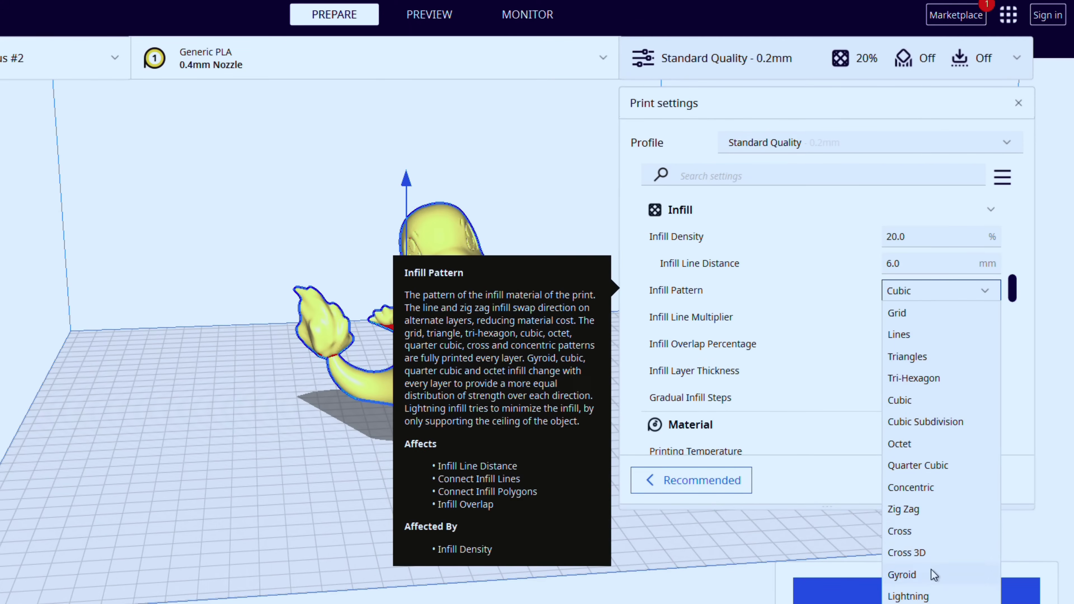
left_click(907, 335)
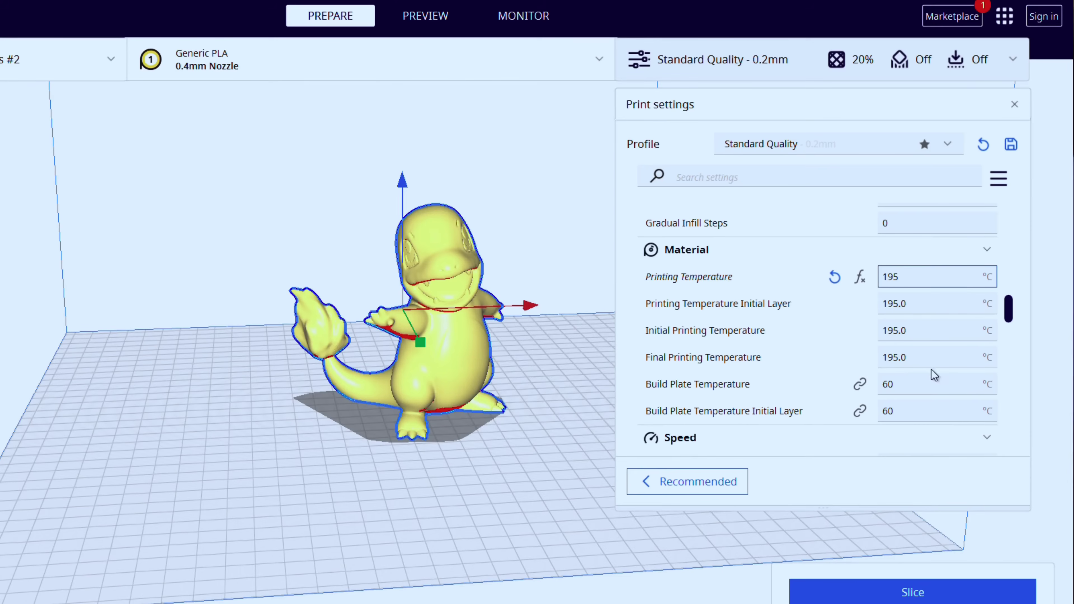
Commit the 195 °C printing temperature, leaving the build plate at 60 °C
left_click(928, 382)
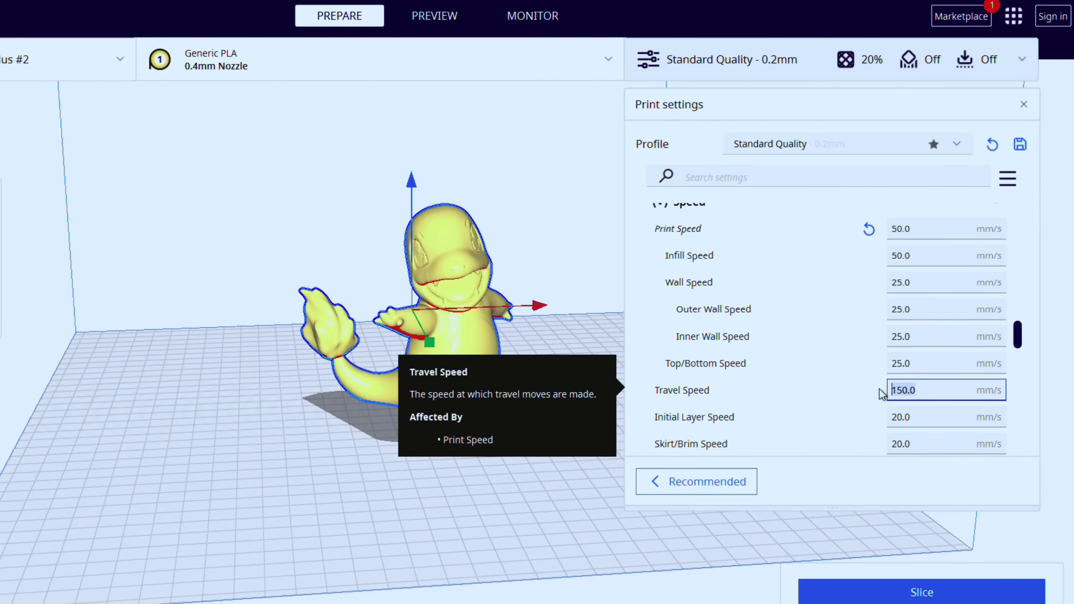
Enter 50 mm/s as the Travel Speed so it matches the print speed
type("50")
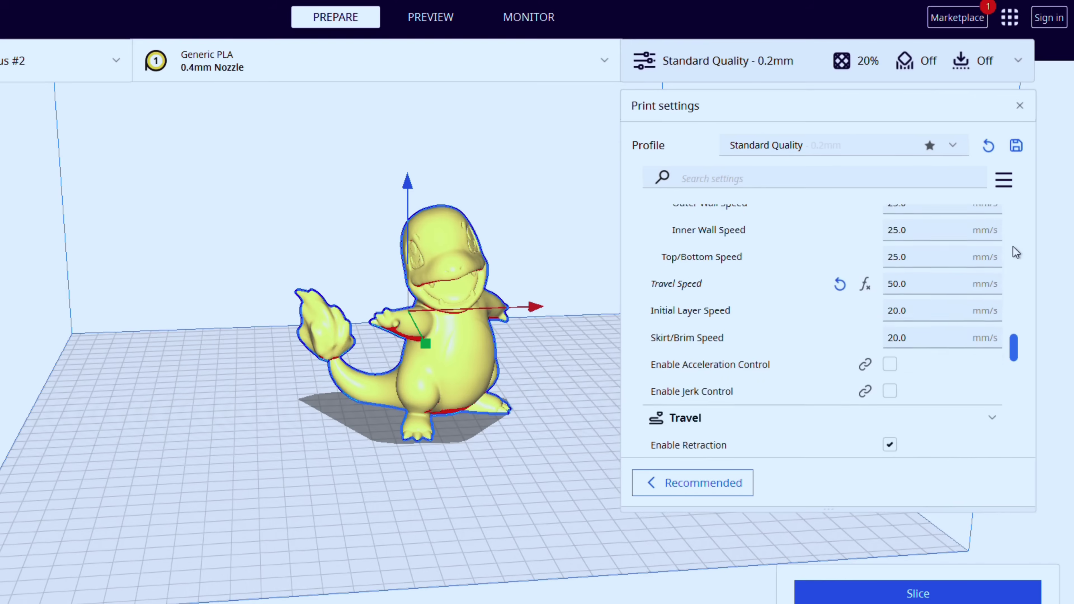
Enable supports at a 60° overhang angle and change the support pattern to Lines
scroll(1016, 252, "down", 10)
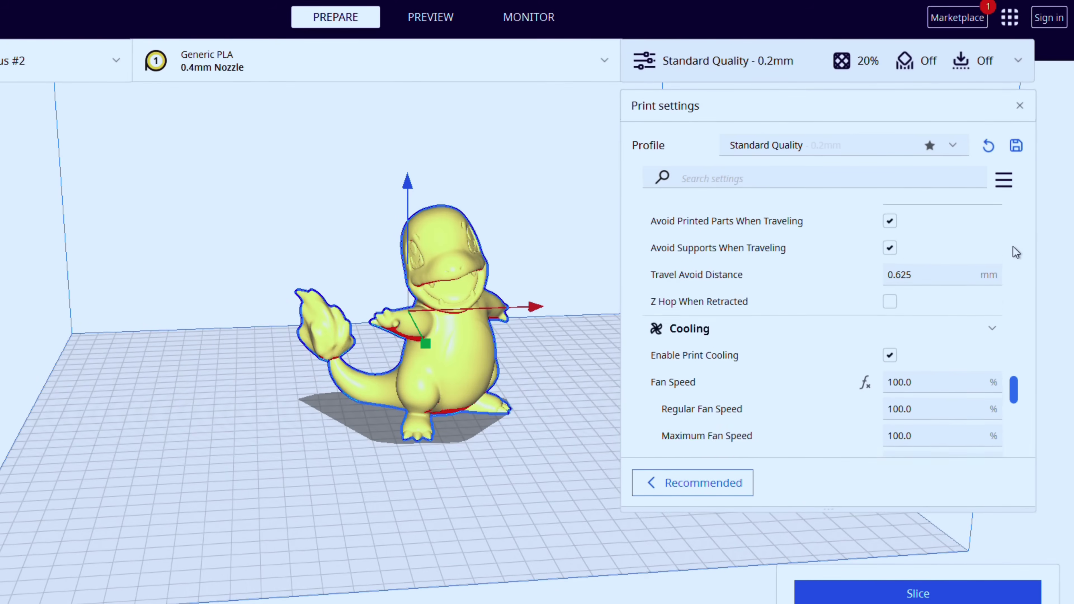
scroll(1016, 252, "down", 3)
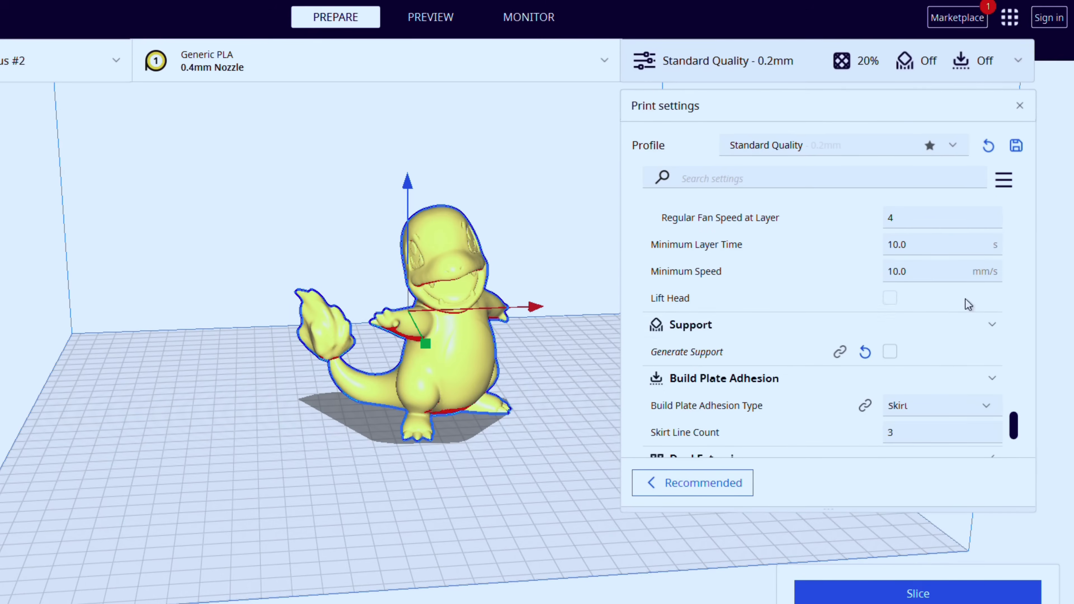
left_click(890, 353)
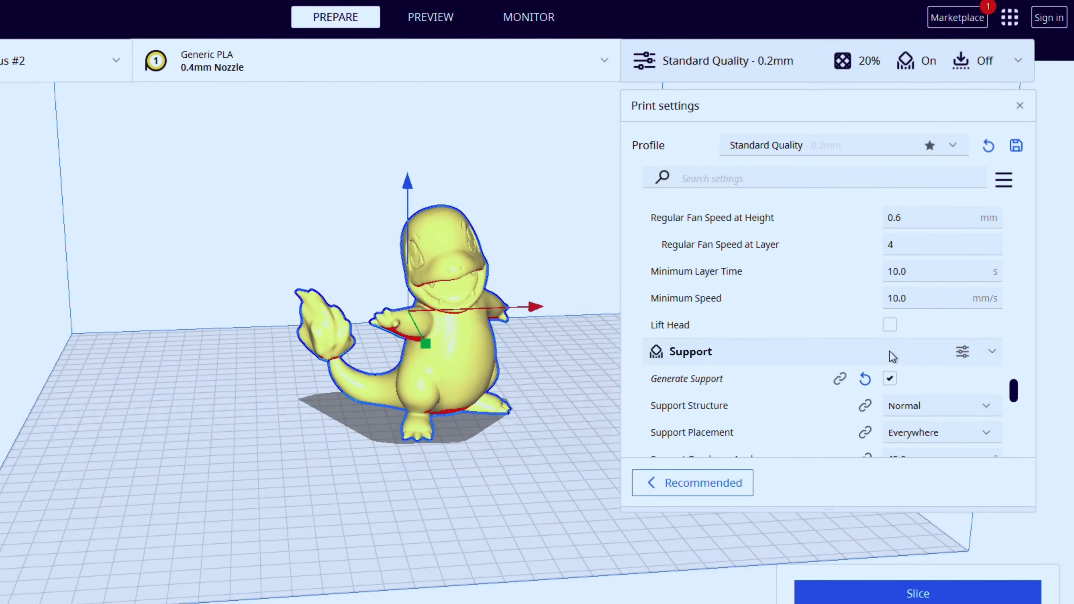
scroll(1031, 320, "down", 2)
right_click_drag(592, 296, 393, 305)
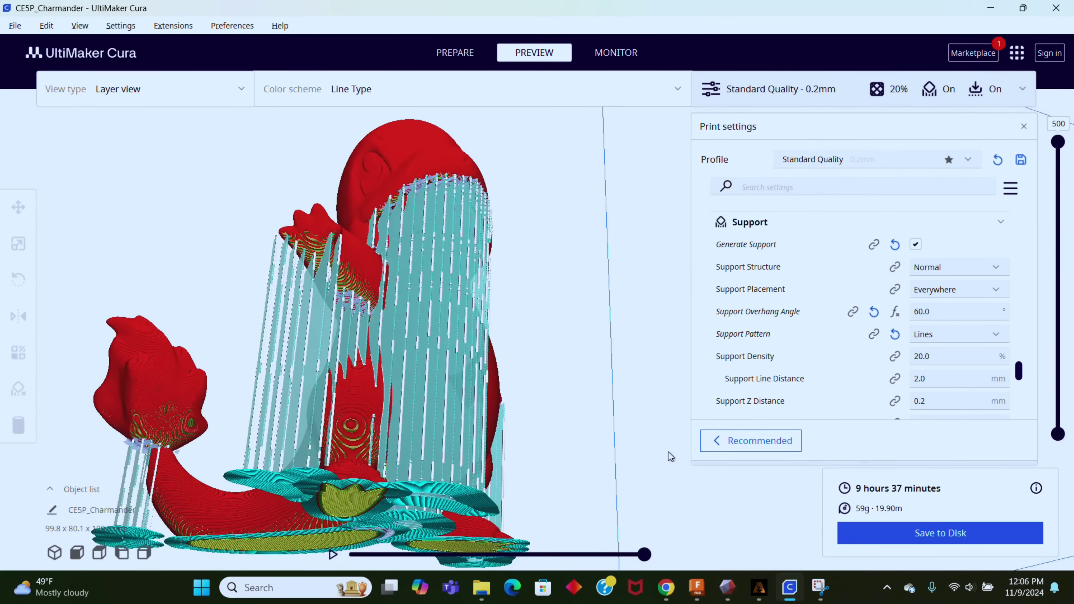
right_click_drag(674, 455, 576, 450)
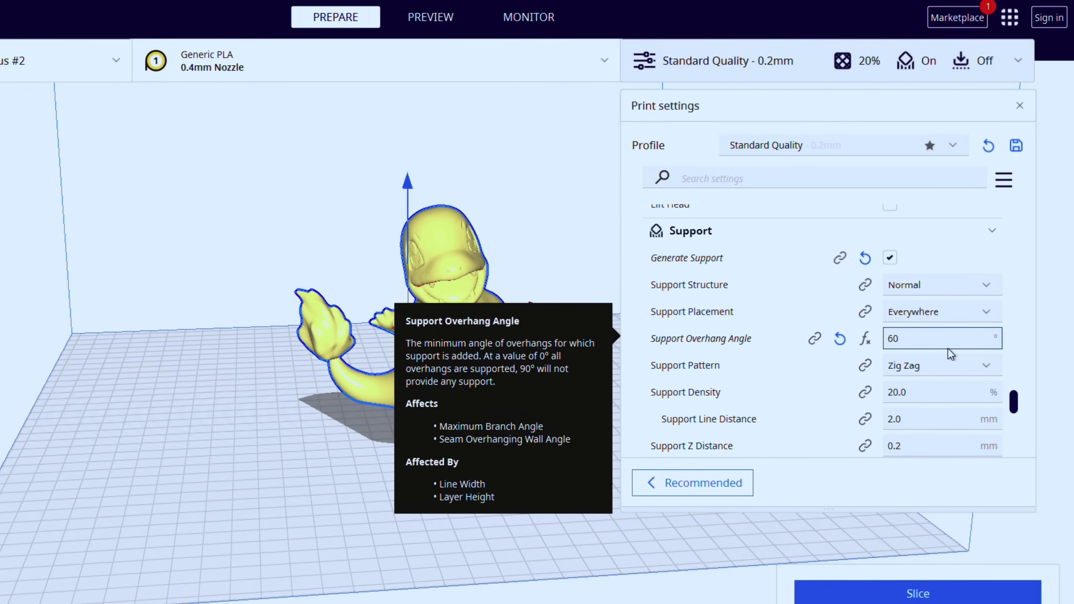
left_click(973, 367)
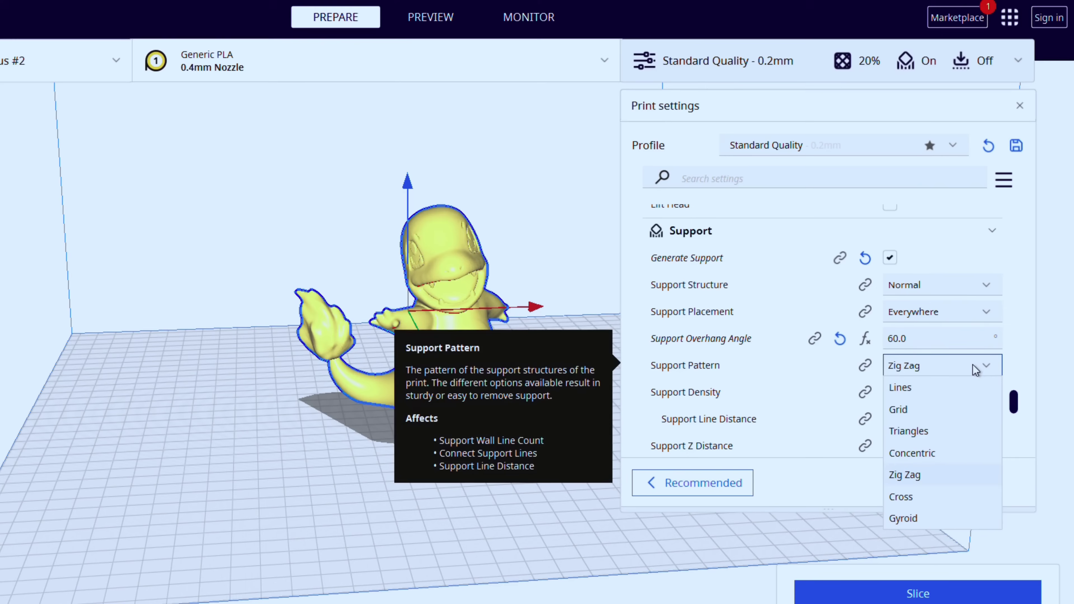
left_click(924, 395)
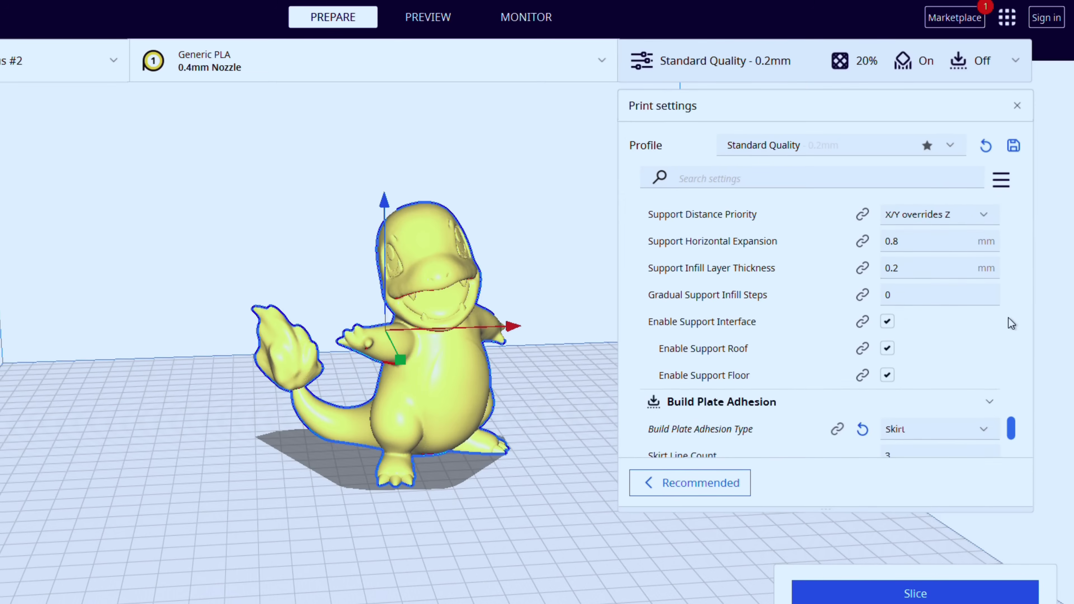
Change the adhesion type from Skirt to Brim, keeping 8 brim lines
mouse_move(922, 372)
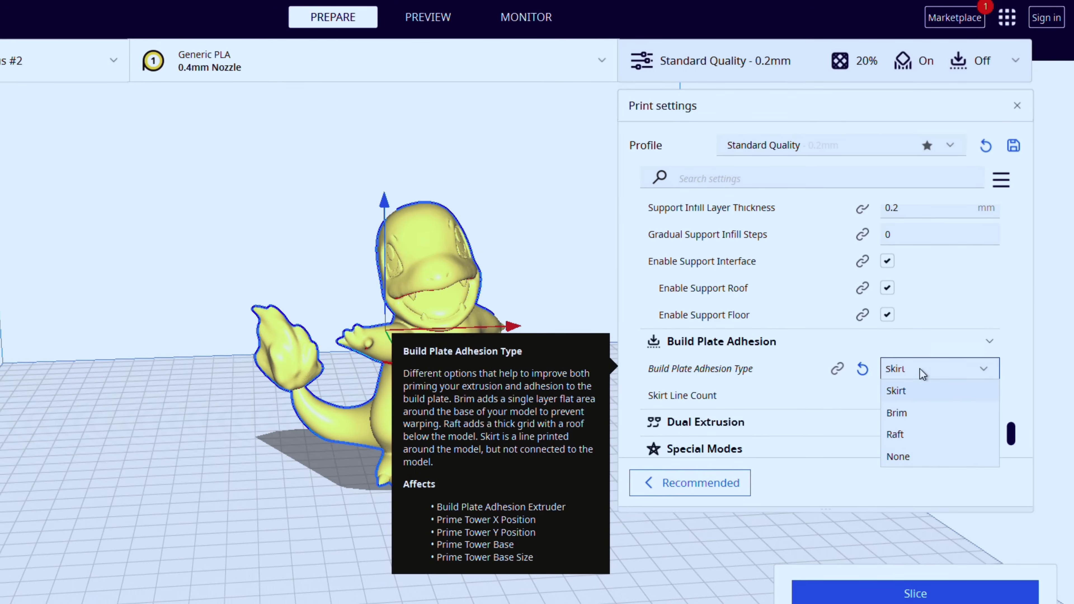
left_click(908, 413)
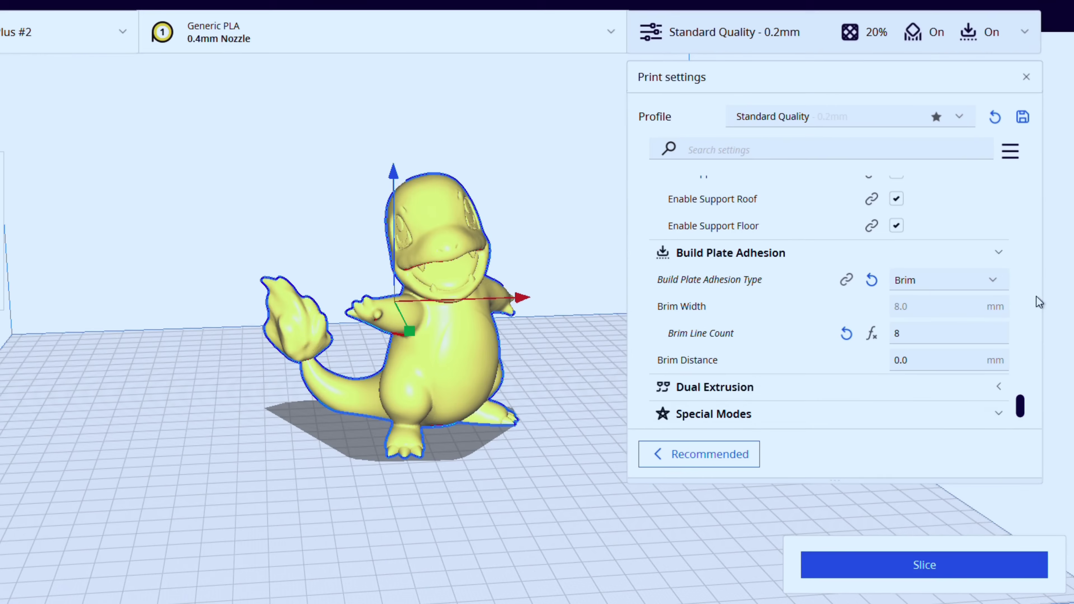
Slice the Charmander and orbit its layer preview to check the supports
left_click(934, 567)
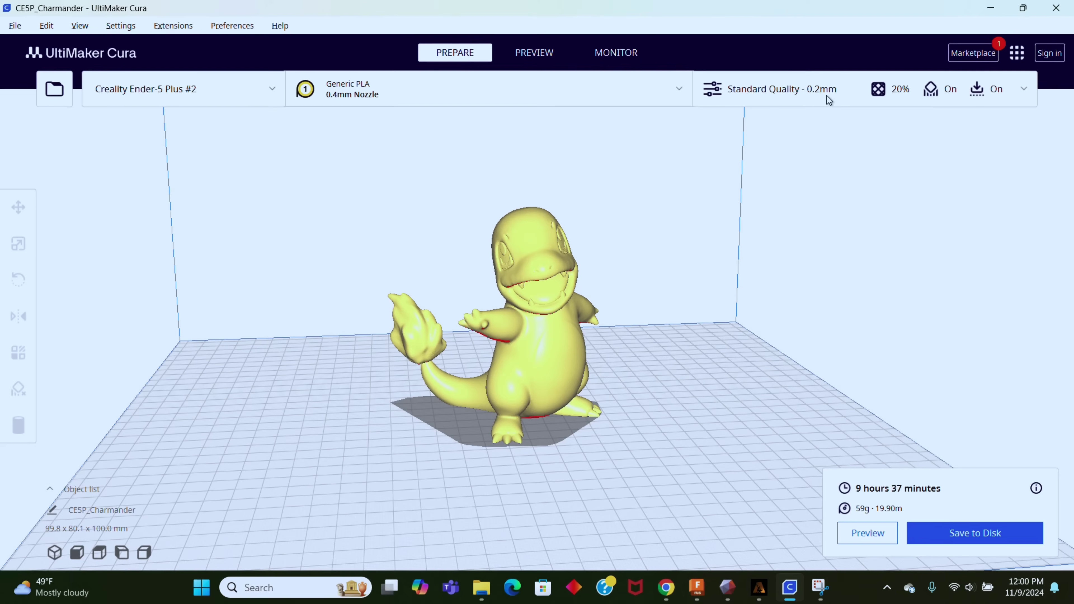
left_click(544, 60)
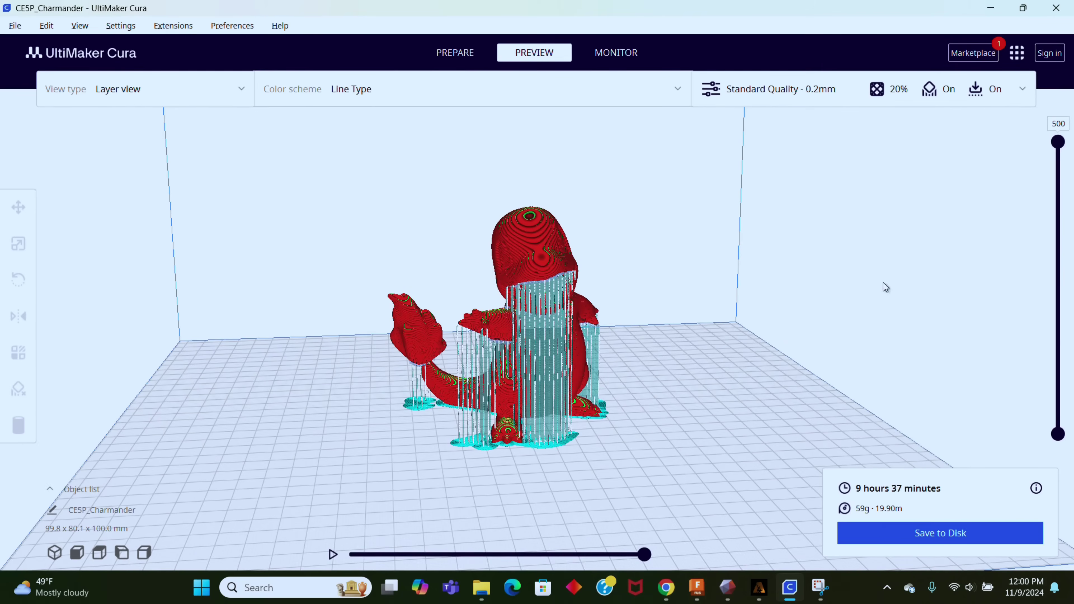
mouse_move(868, 324)
right_mouse_down()
mouse_move(438, 360)
mouse_move(718, 352)
mouse_move(904, 332)
mouse_move(882, 321)
right_mouse_up()
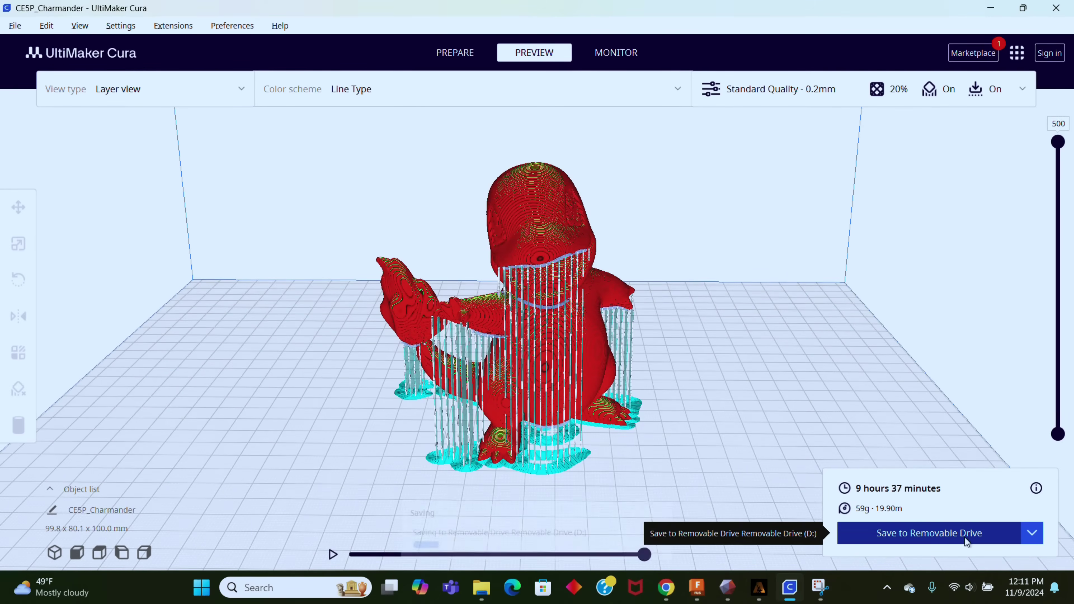
Save the sliced print to removable drive D: and safely eject it
left_click(965, 537)
left_click(661, 536)
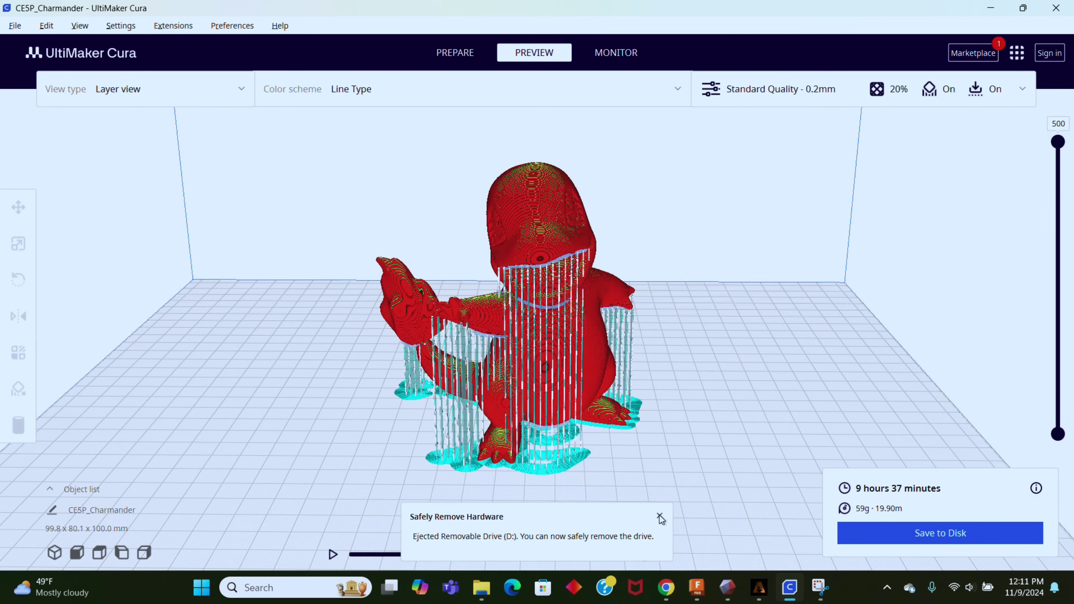
left_click(659, 515)
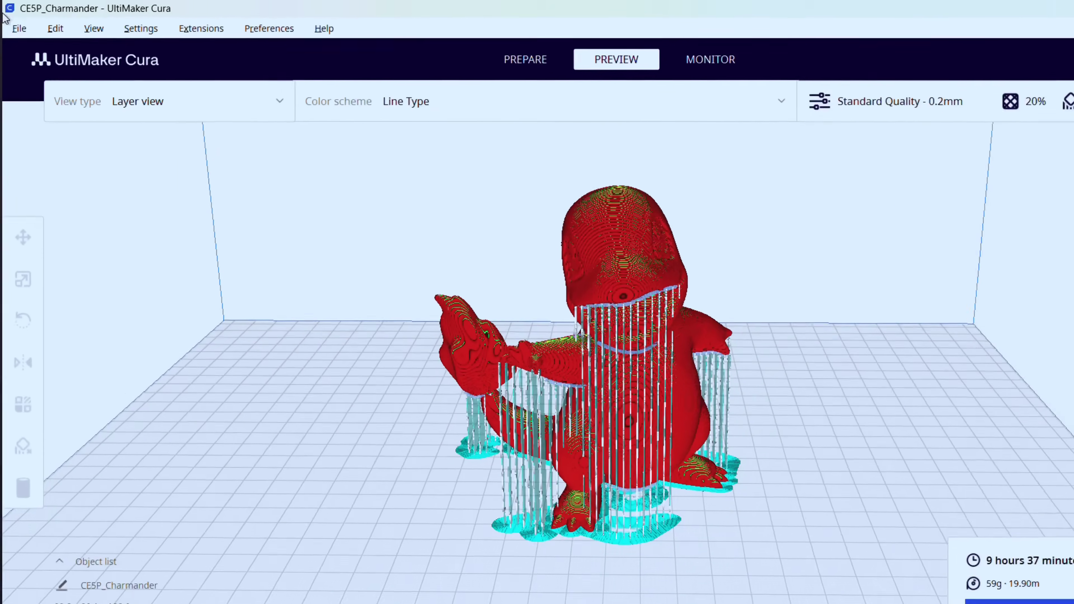
Export the project as CE5P_Charmander.3mf in 3MF format to Downloads
left_click(15, 26)
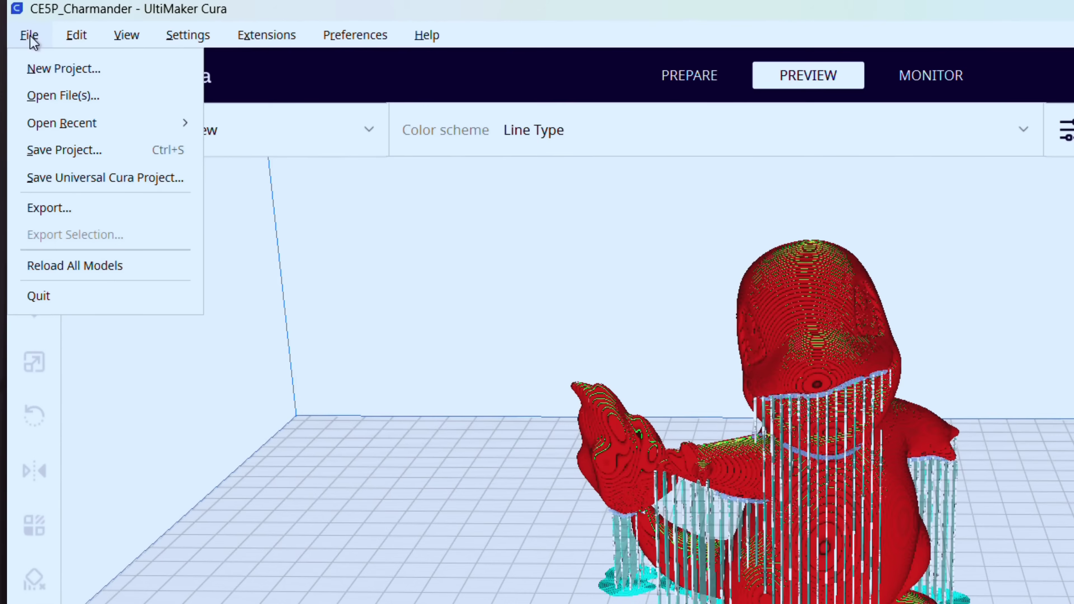
left_click(53, 211)
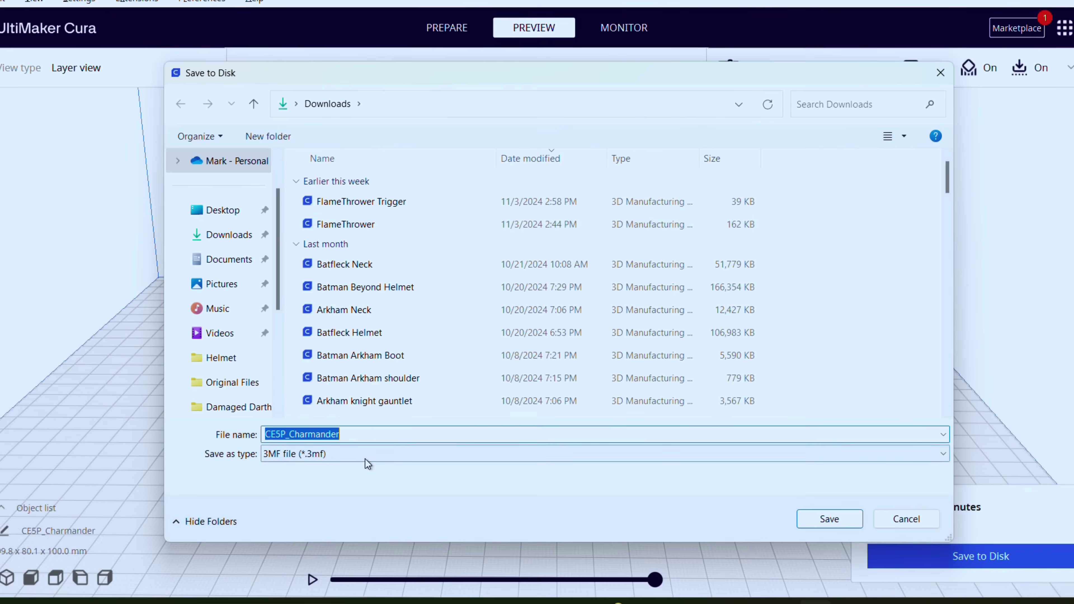
left_click(366, 457)
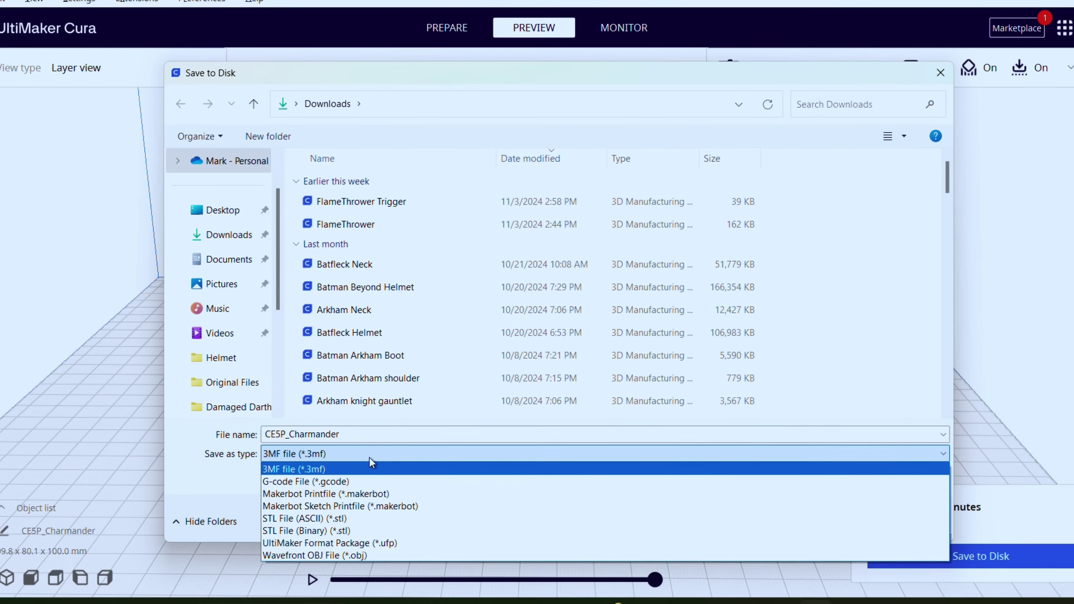
left_click(344, 481)
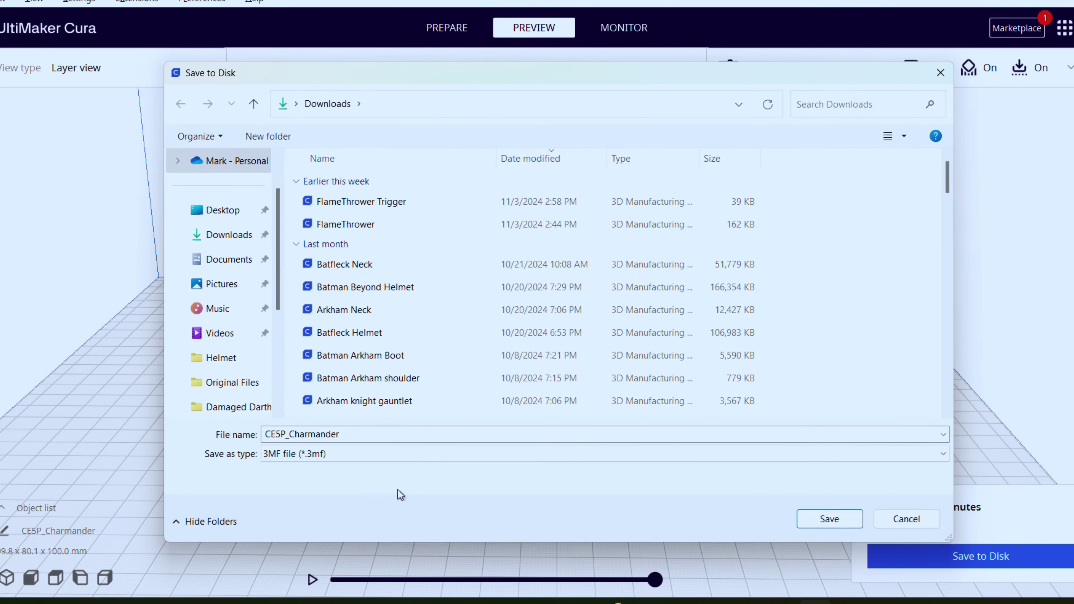
left_click(829, 519)
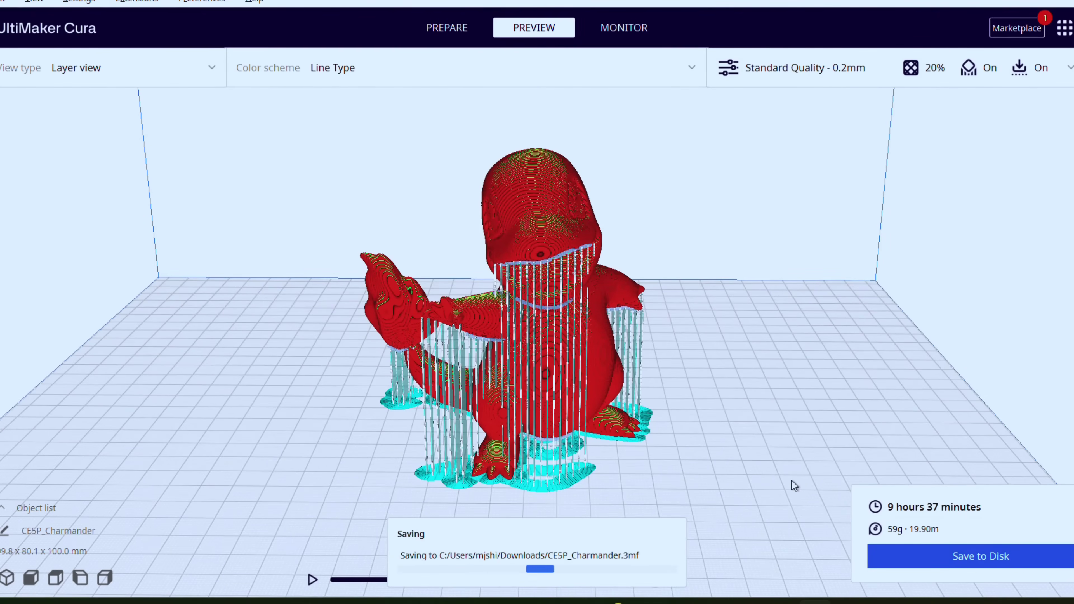